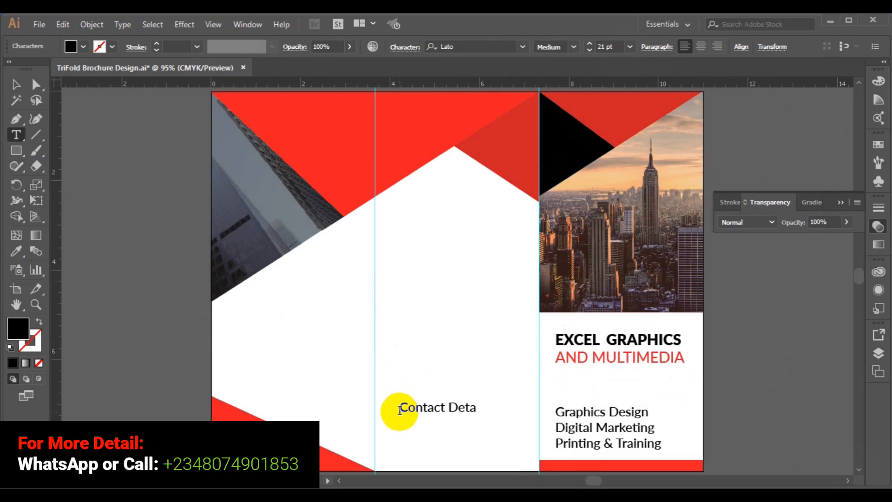
Finish the 'Contact Detail:' heading and add a Tel line with the phone number
type("il:")
key("Return")
key("Return")
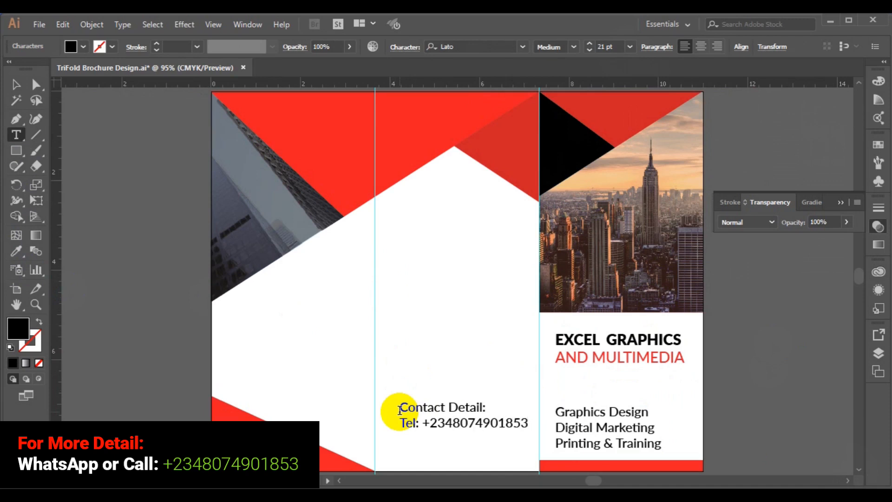
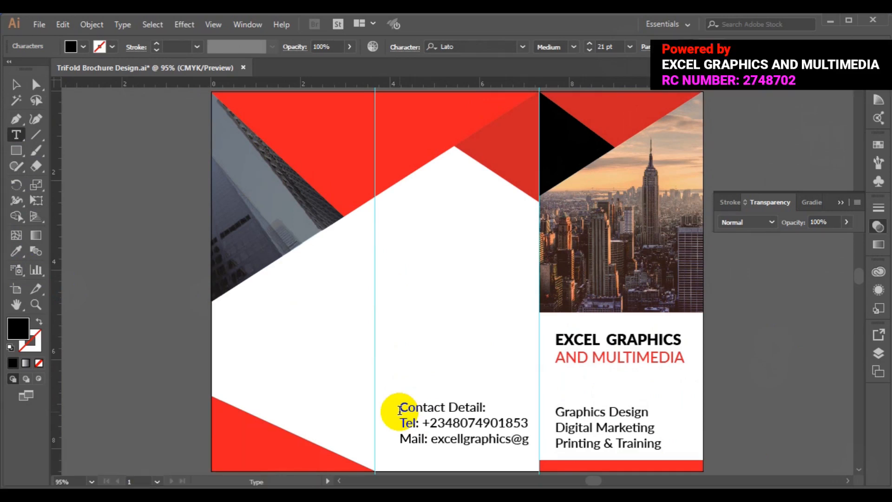
key("Return")
type("Website")
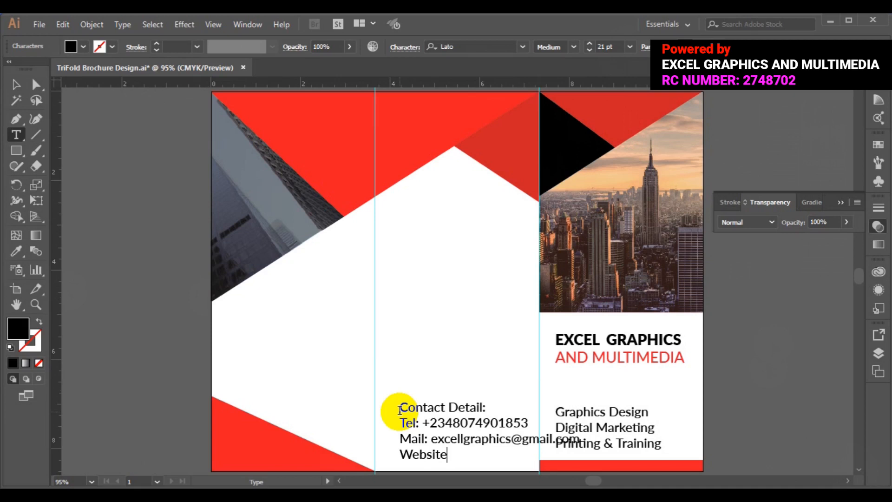
type(": www.webur")
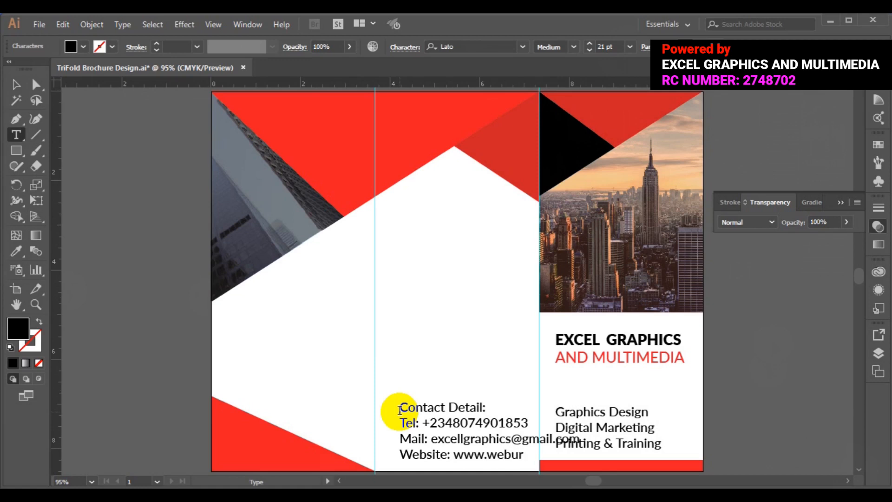
type("l.com")
key("Escape")
Set all four contact lines to 12 pt
left_click(398, 409)
key("ctrl+a")
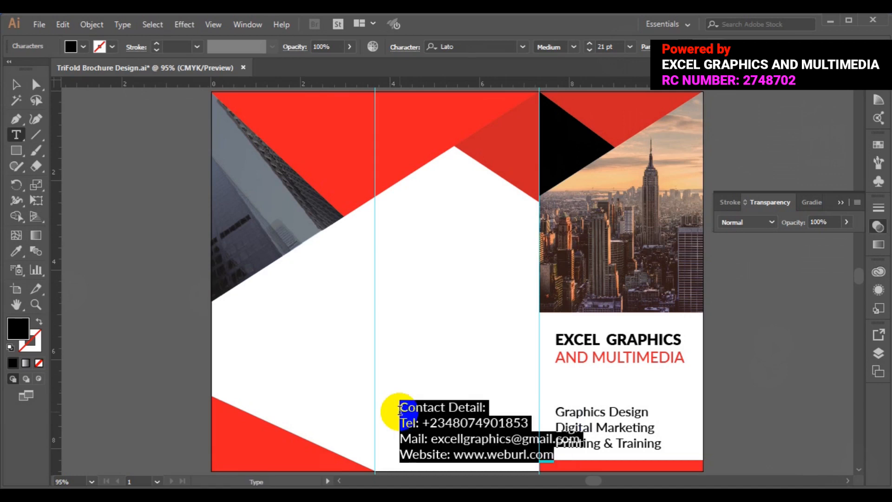
left_click(629, 46)
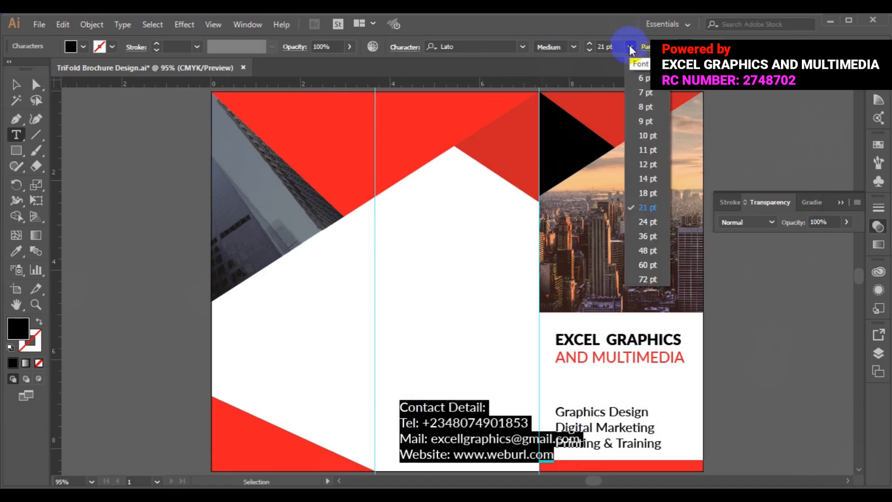
left_click(642, 129)
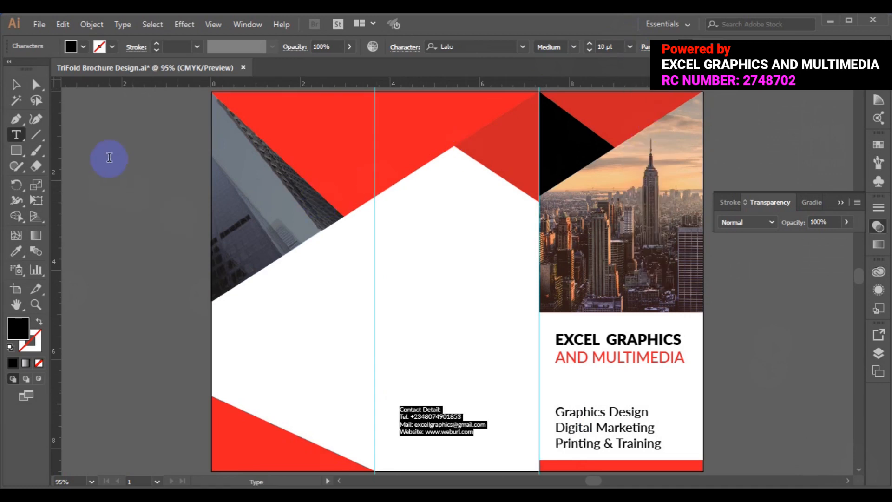
left_click(629, 46)
left_click(646, 164)
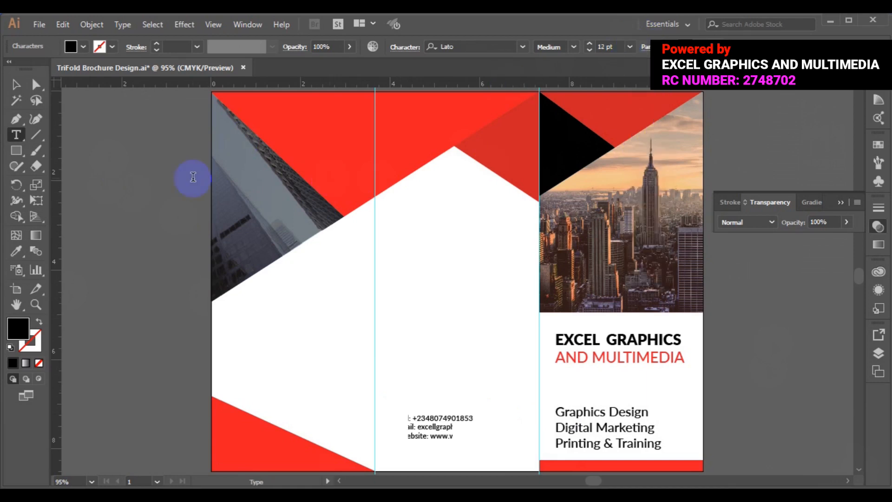
Move the contact block right, beside the services list in the middle panel
left_click(16, 85)
left_click(435, 435)
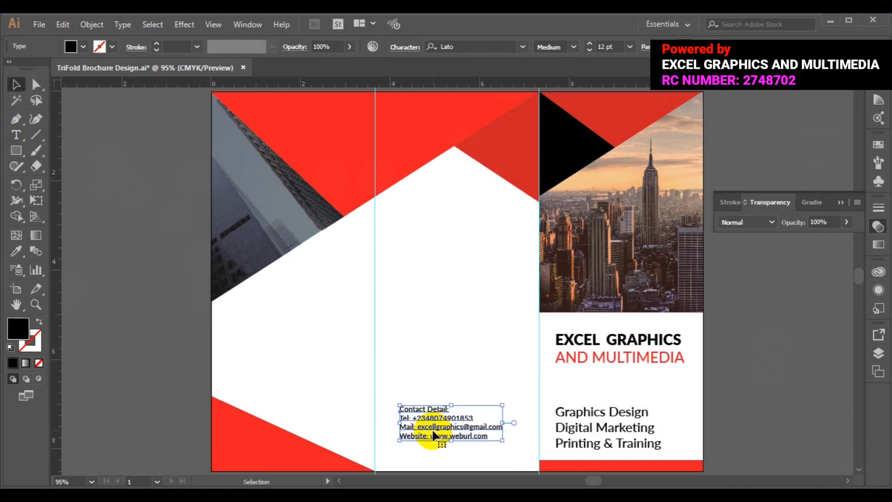
left_click_drag(434, 435, 471, 443)
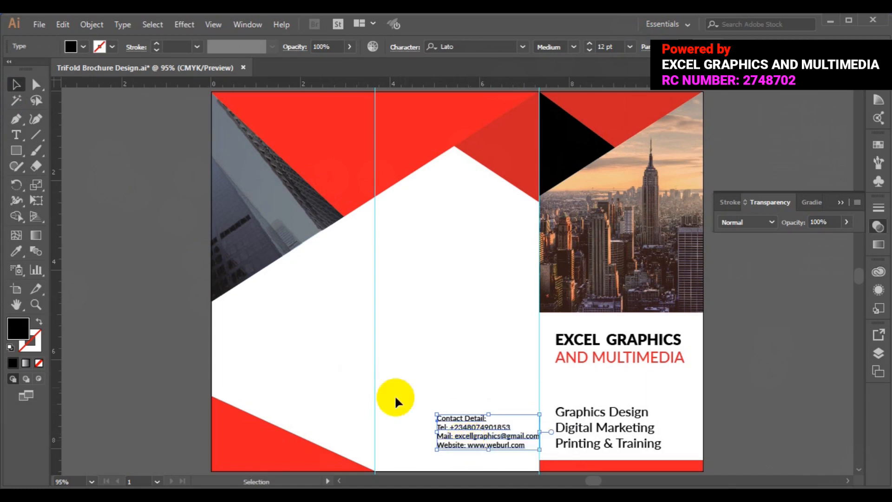
key("Left")
key("Left")
key("Left")
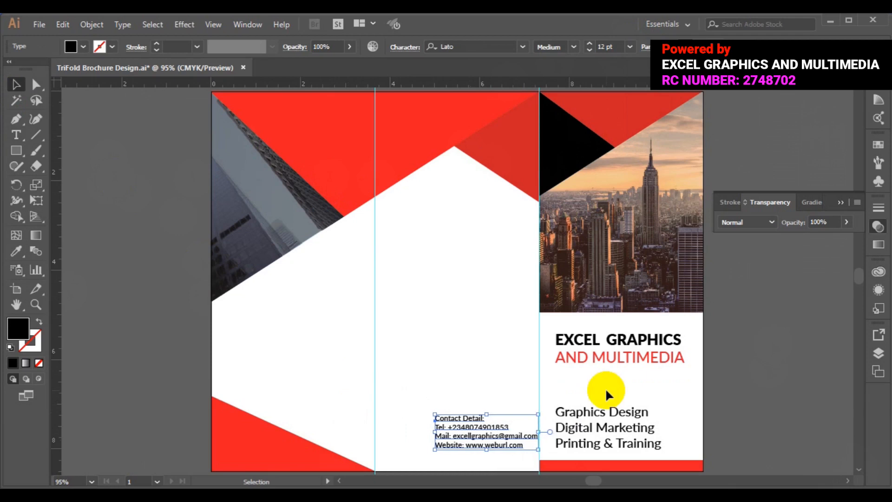
key("Left")
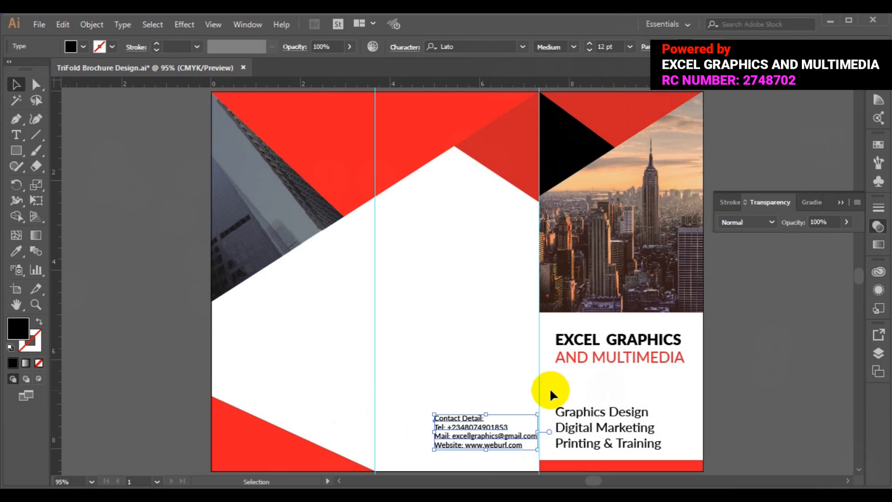
left_click(428, 266)
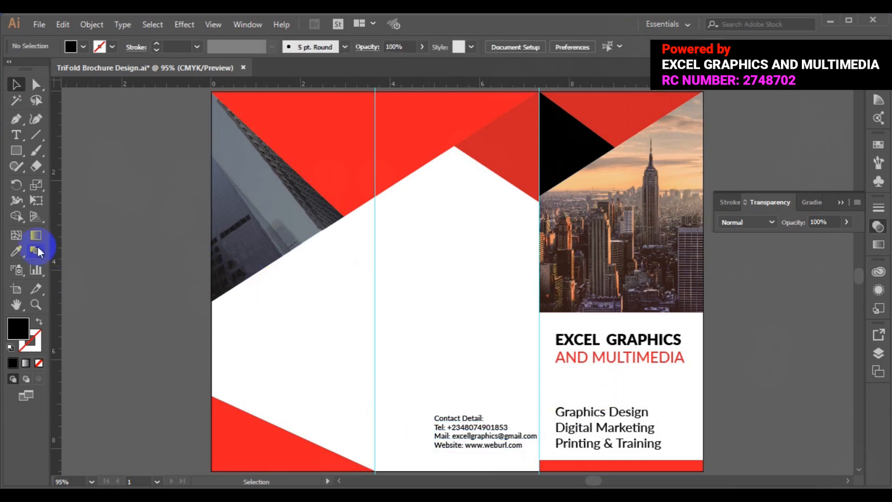
Type 'We Are CREATIVE Business Agency' as a new text block in the middle panel and select it
left_click(18, 135)
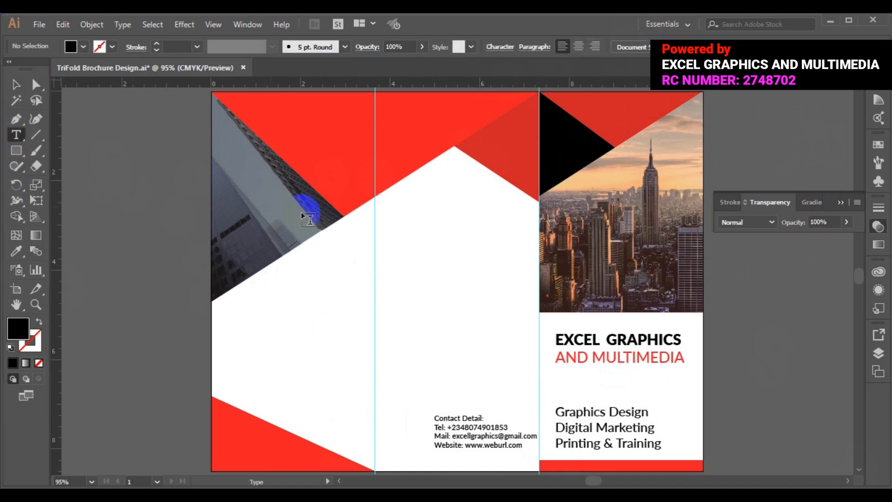
left_click(404, 263)
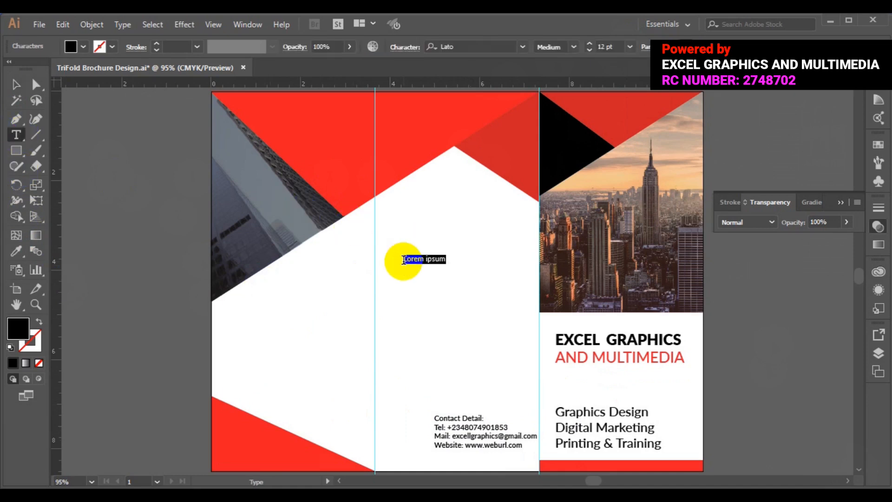
type("WE")
key("BackSpace")
type("e Are")
type("CREATIVE")
key("BackSpace")
key("BackSpace")
type("VE")
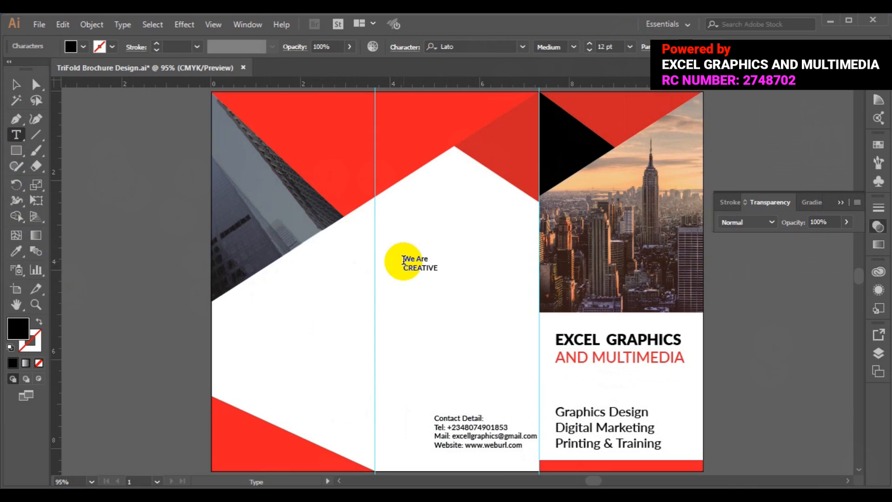
type(" B")
type("usine")
type("ss ")
type("A")
type("g")
type("ency")
key("ctrl+a")
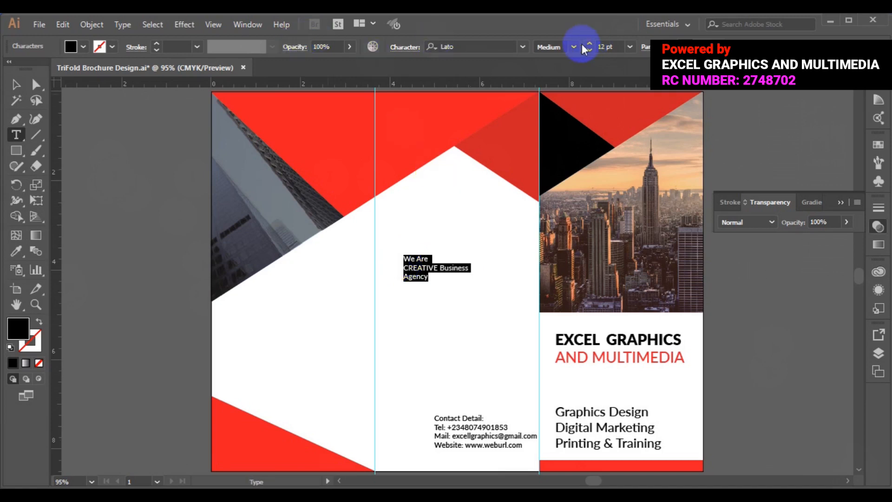
left_click(630, 46)
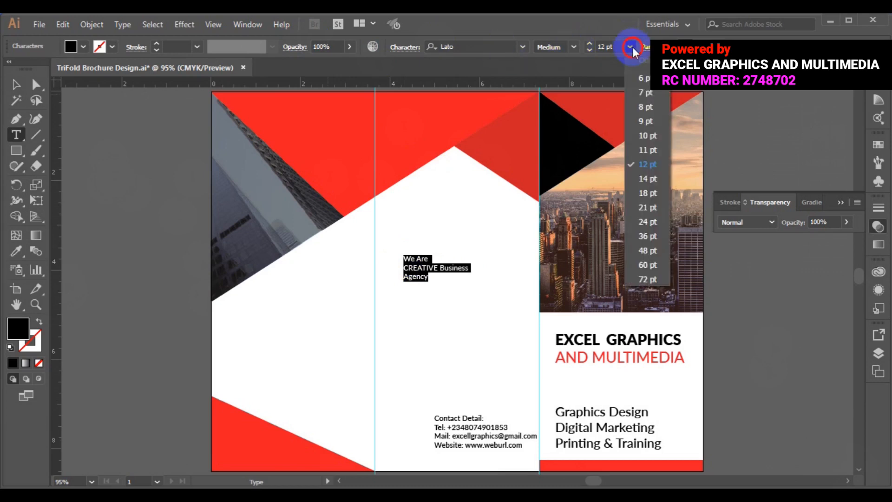
Set the headline to 24 pt with centre-aligned lines
left_click(644, 228)
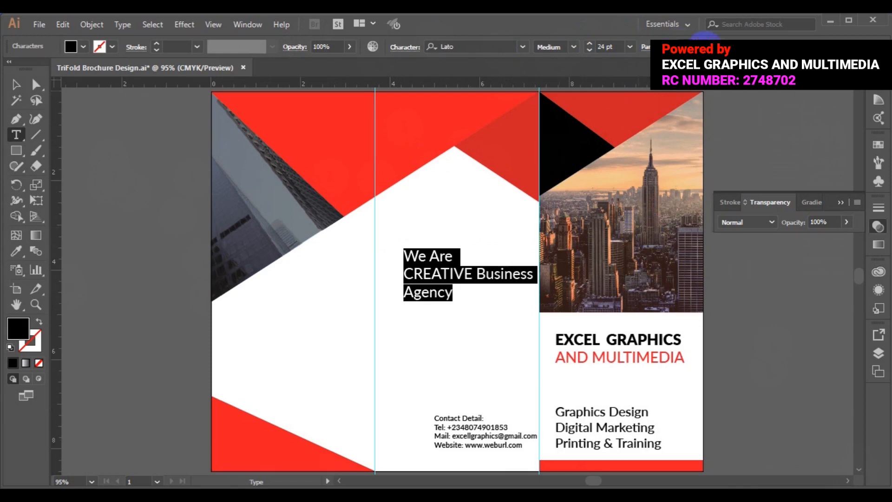
left_click(706, 44)
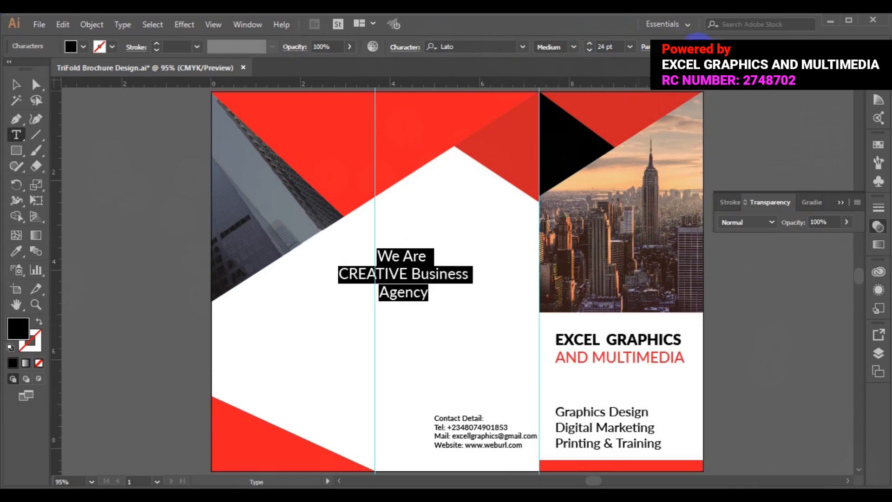
left_click(16, 84)
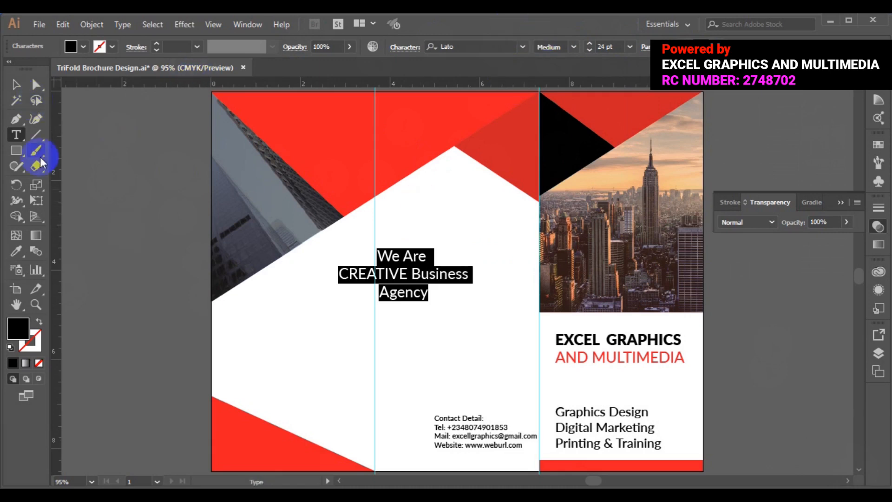
left_click(17, 85)
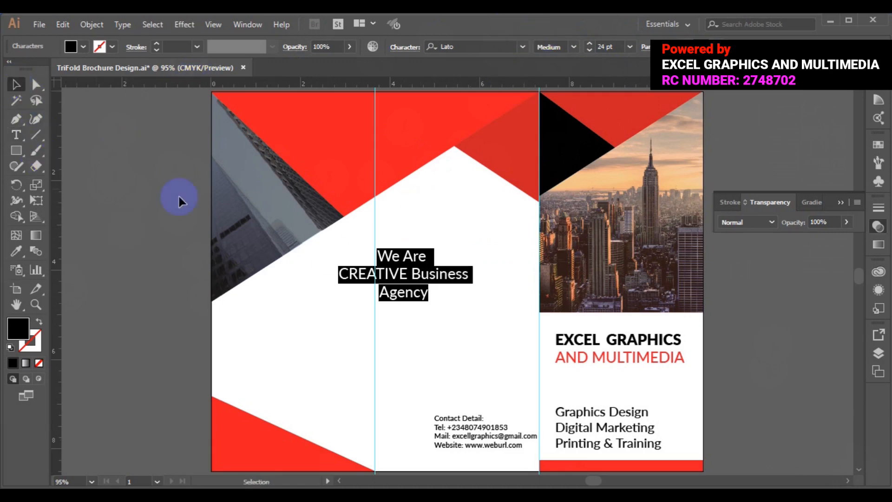
Move the headline to the centre of the middle panel and select part of CREATIVE
left_click(367, 256)
left_click_drag(404, 279, 458, 275)
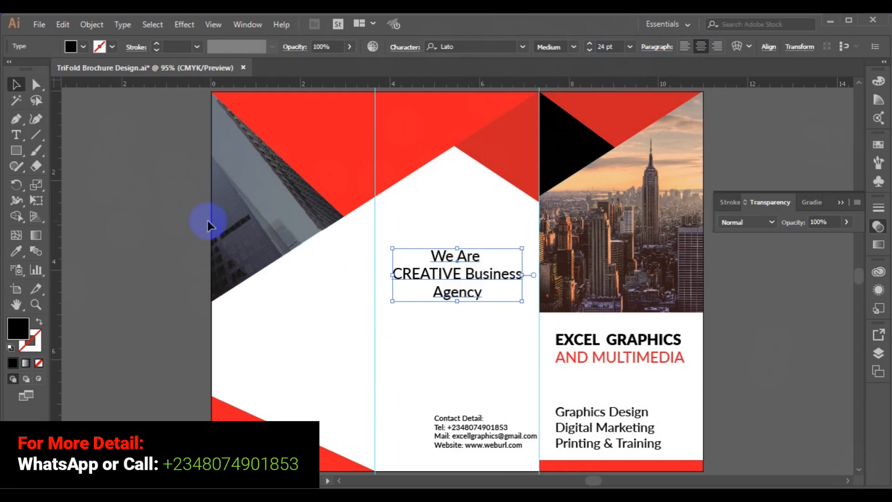
left_click(16, 138)
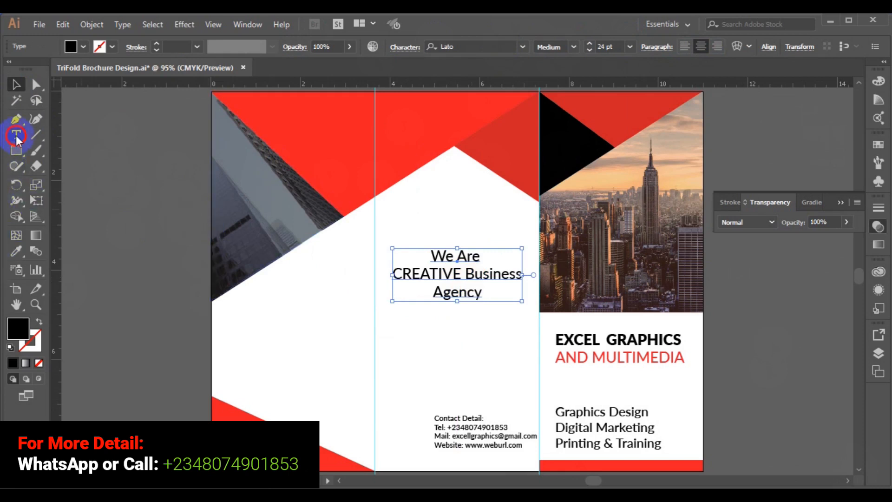
left_click_drag(445, 274, 466, 274)
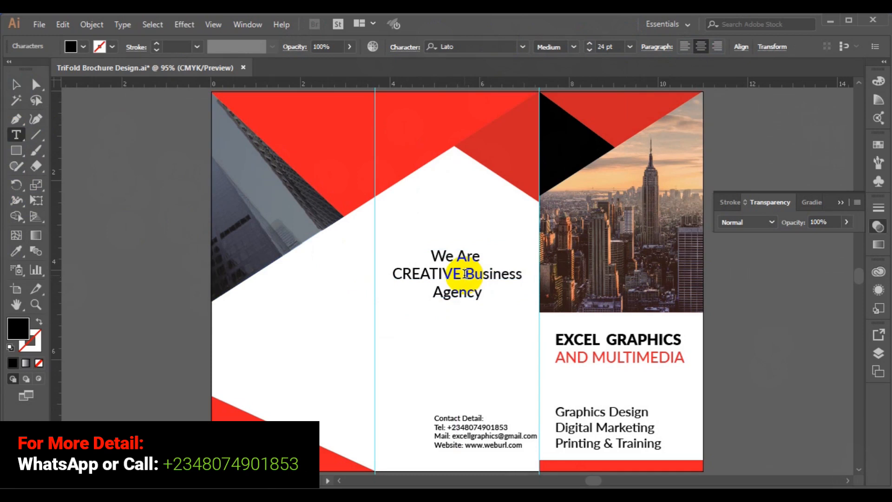
Select the whole word CREATIVE and make it Lato Bold with a red fill
key("shift+Left")
key("shift+Left")
key("shift+Left")
key("shift+Left")
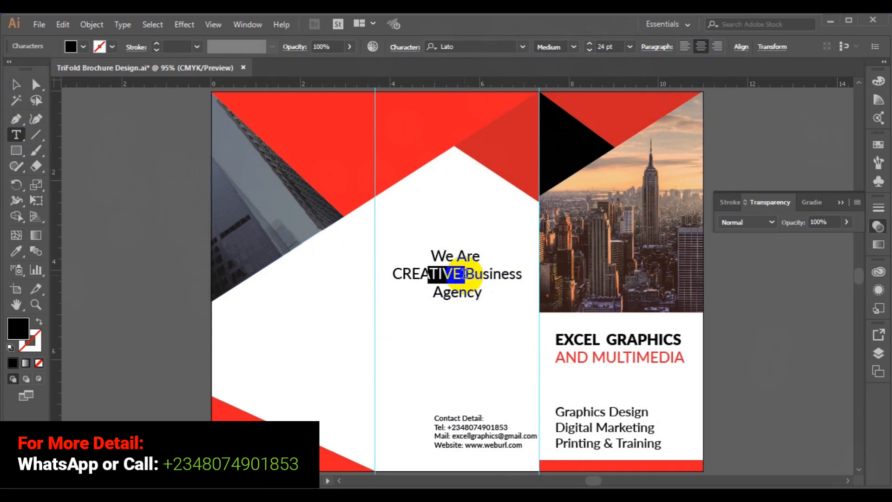
key("shift+Left")
key("shift+Left")
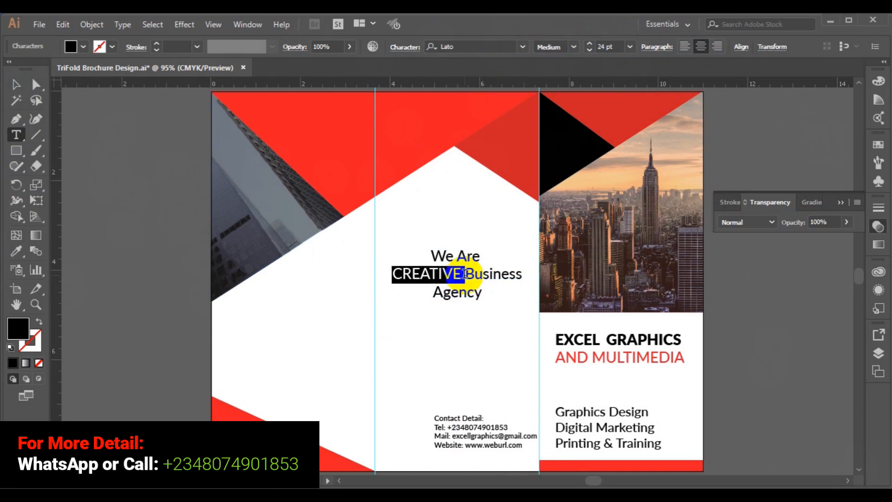
left_click(575, 48)
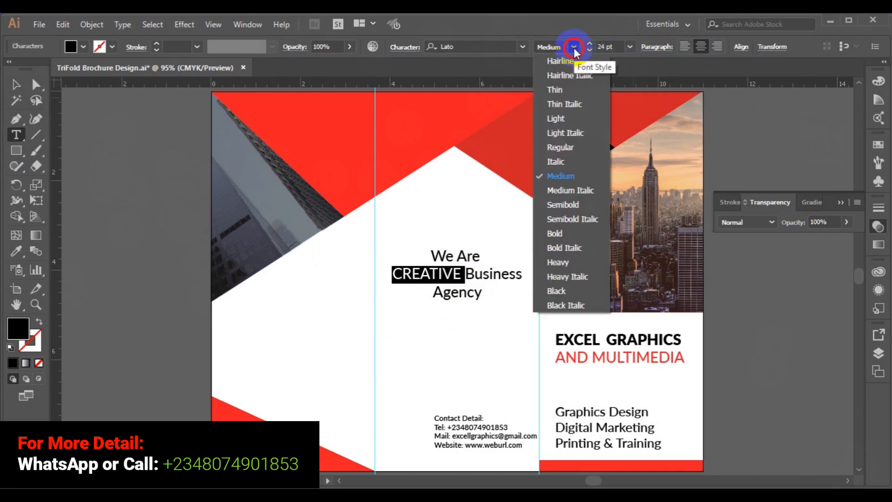
left_click(569, 232)
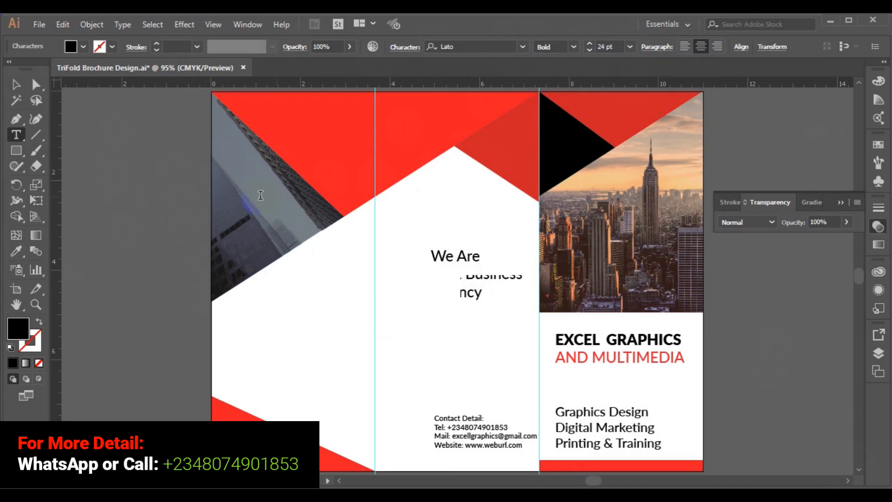
left_click(83, 47)
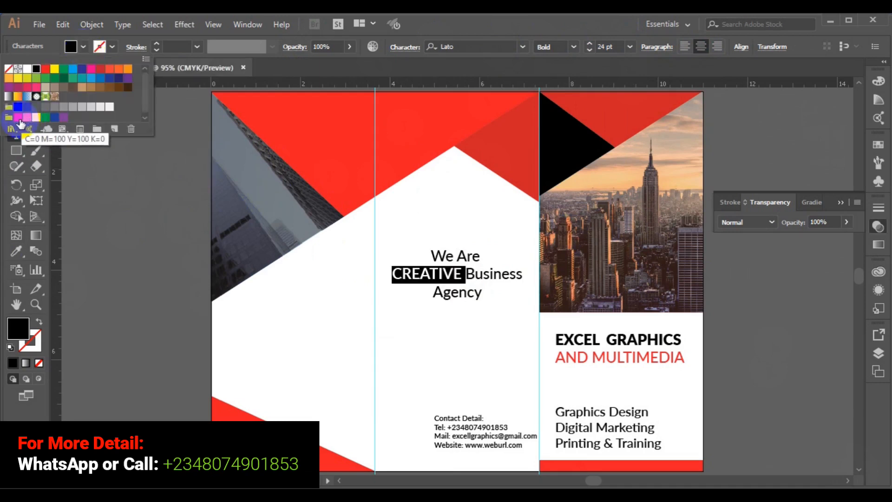
left_click(18, 118)
left_click(439, 253)
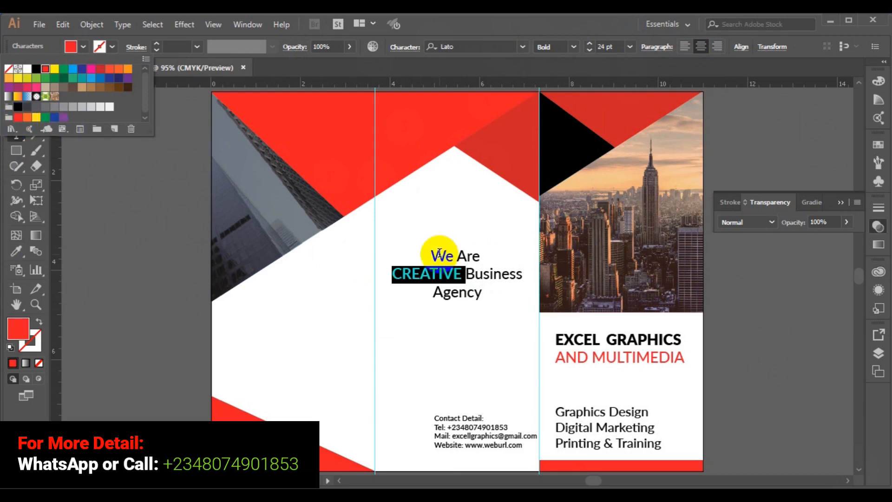
left_click(475, 274)
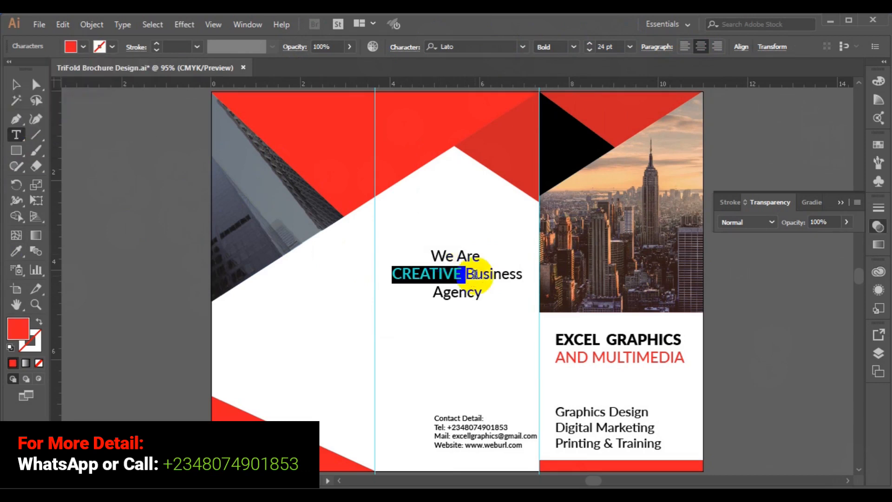
left_click(475, 275)
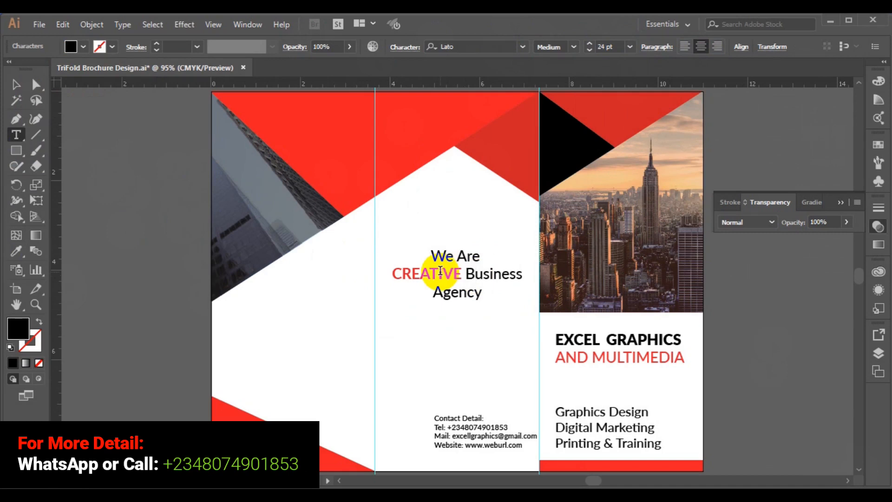
Undo the red on CREATIVE and left-align all three headline lines
key("ctrl+z")
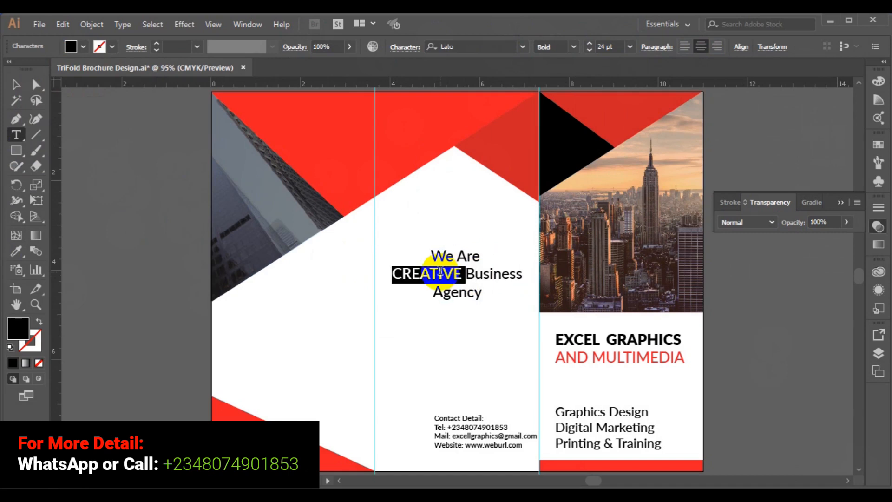
left_click(477, 271)
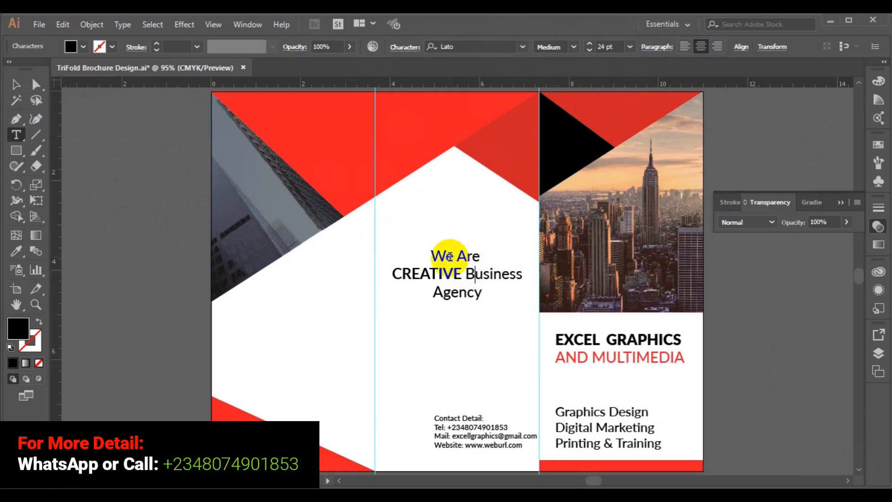
left_click(461, 274)
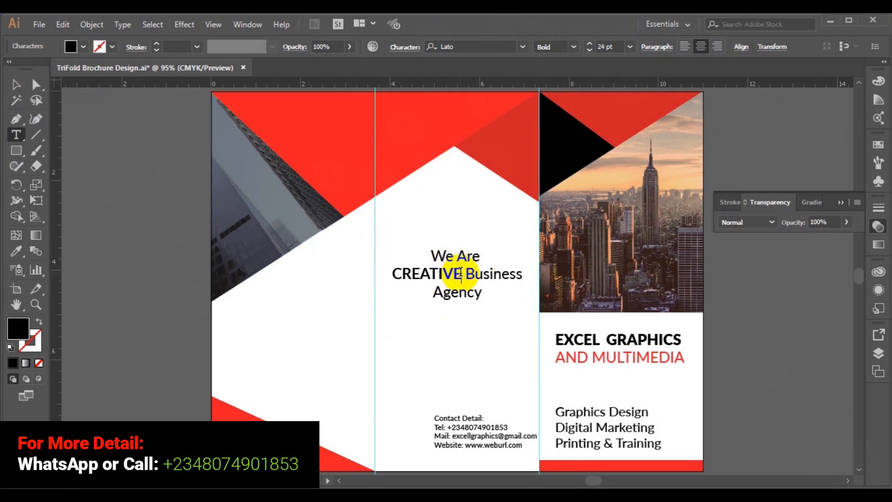
key("ctrl+a")
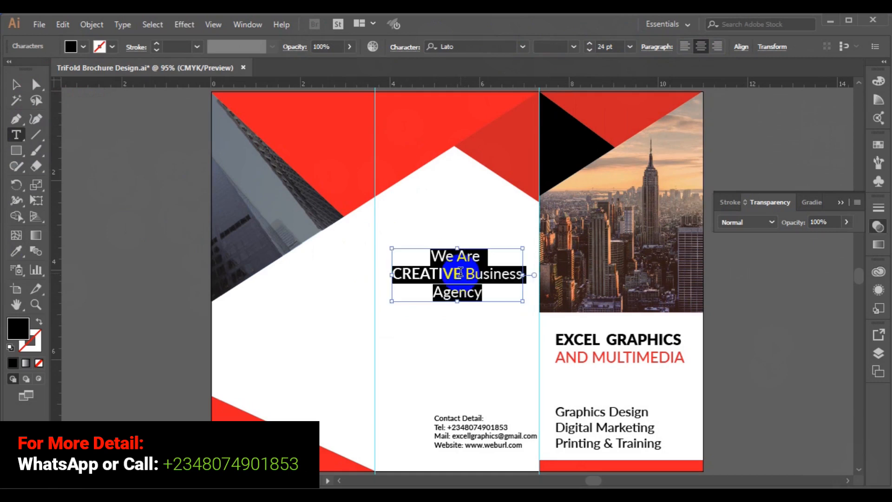
left_click(684, 47)
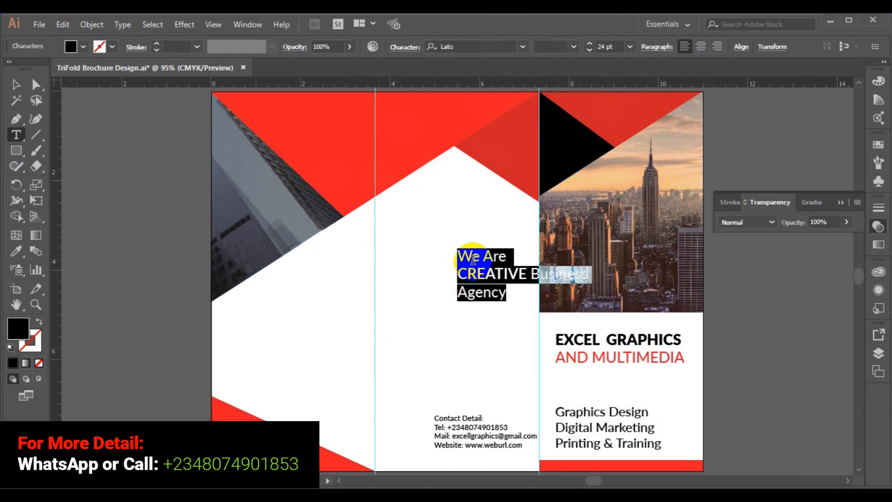
left_click(459, 292)
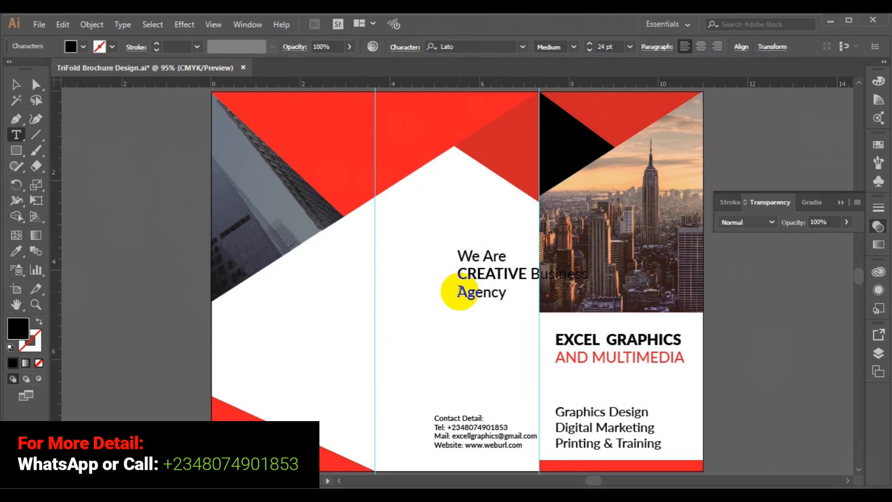
Colour the word Agency red
double_click(459, 292)
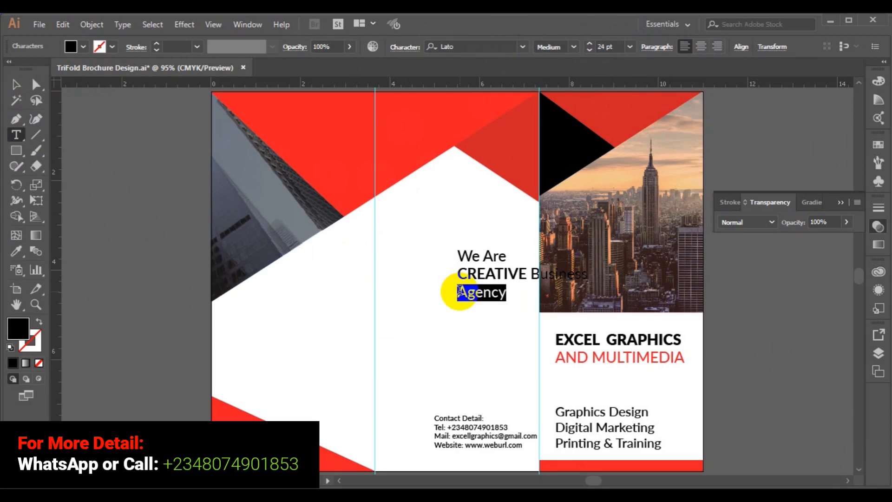
left_click(84, 47)
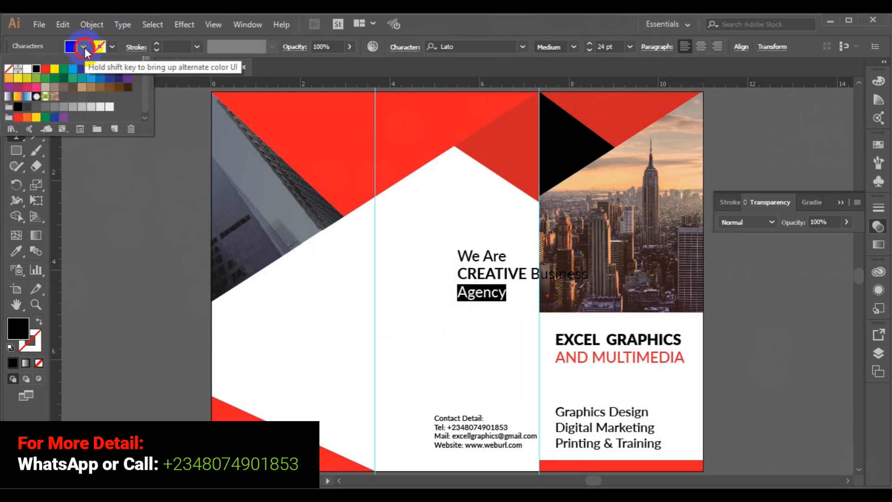
left_click(21, 119)
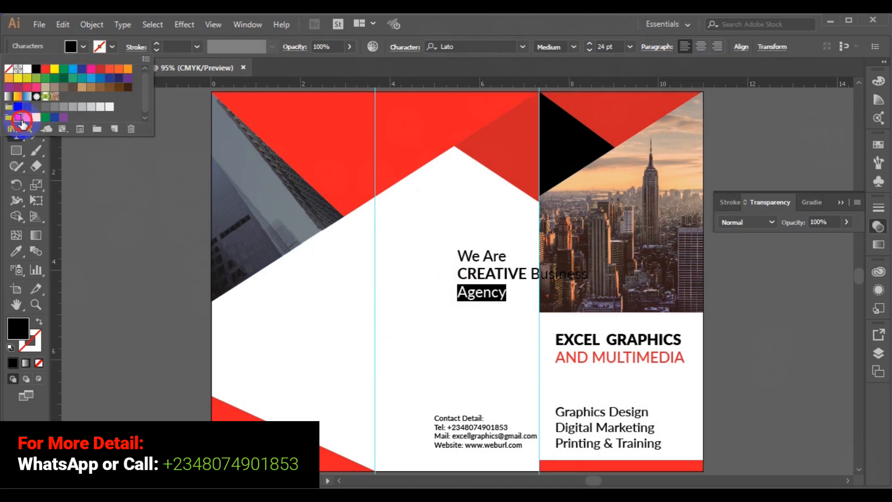
left_click(15, 154)
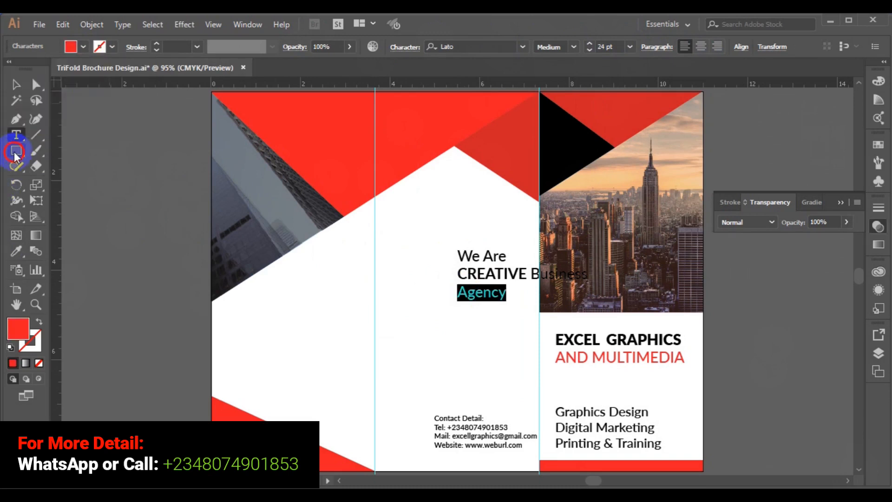
Move the headline block to the middle panel's left side
left_click(16, 89)
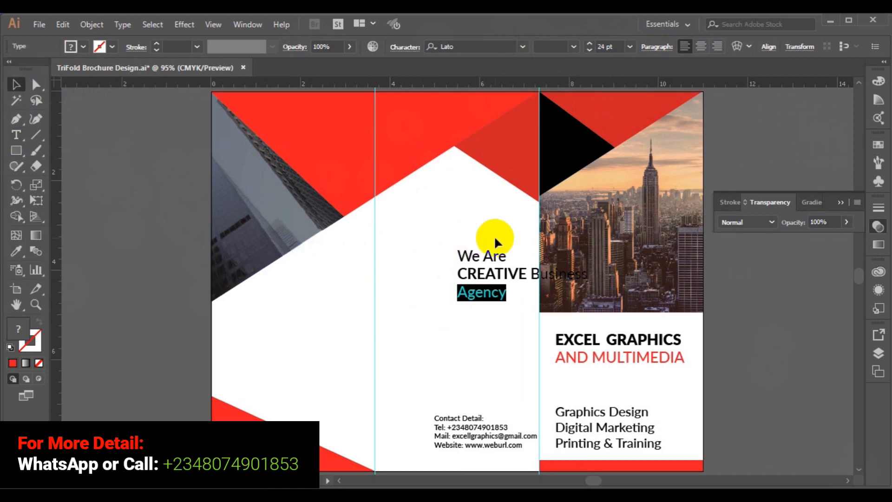
left_click(488, 274)
left_click_drag(488, 274, 413, 276)
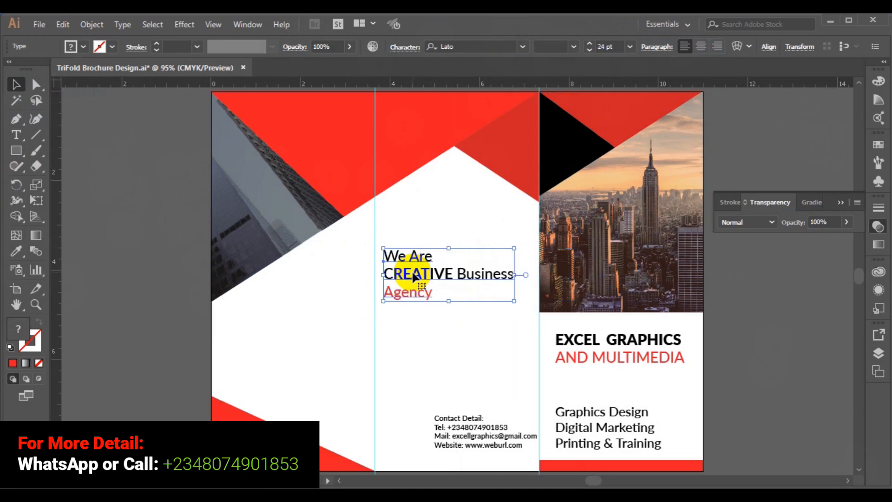
left_click(144, 305)
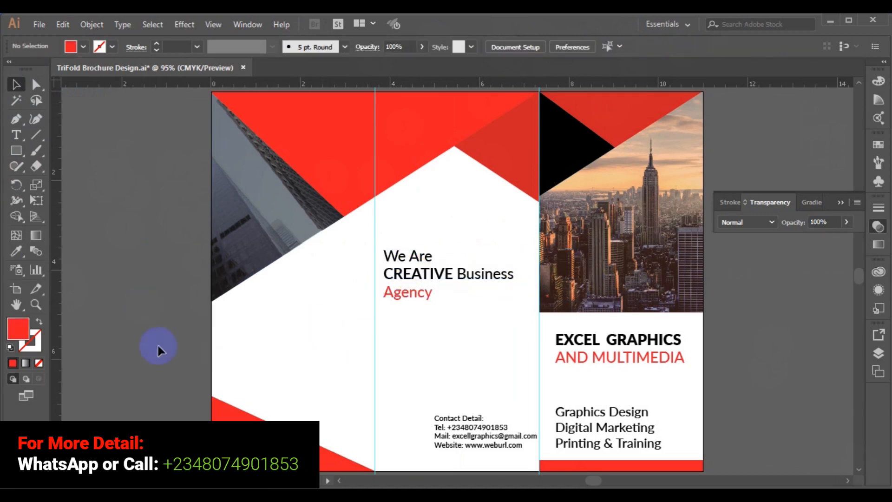
Draw an 8 pt text frame below Agency and select the first lorem ipsum lines in Word
left_click(15, 135)
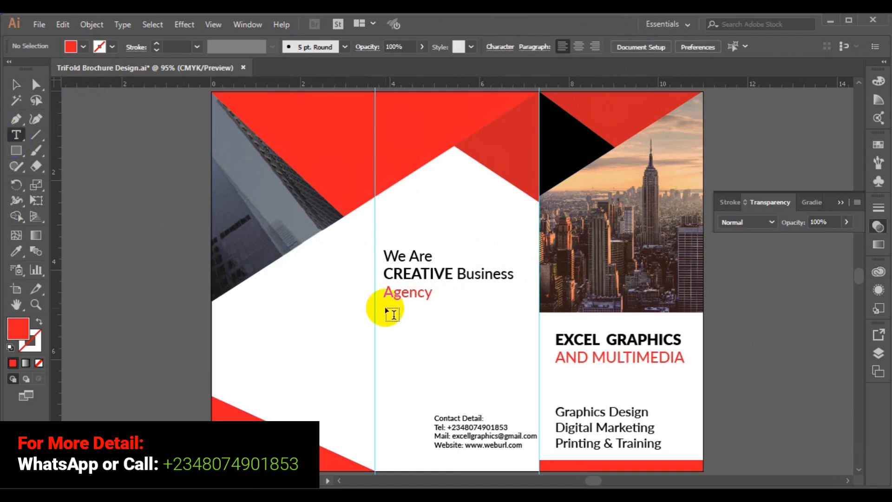
left_click_drag(386, 308, 529, 360)
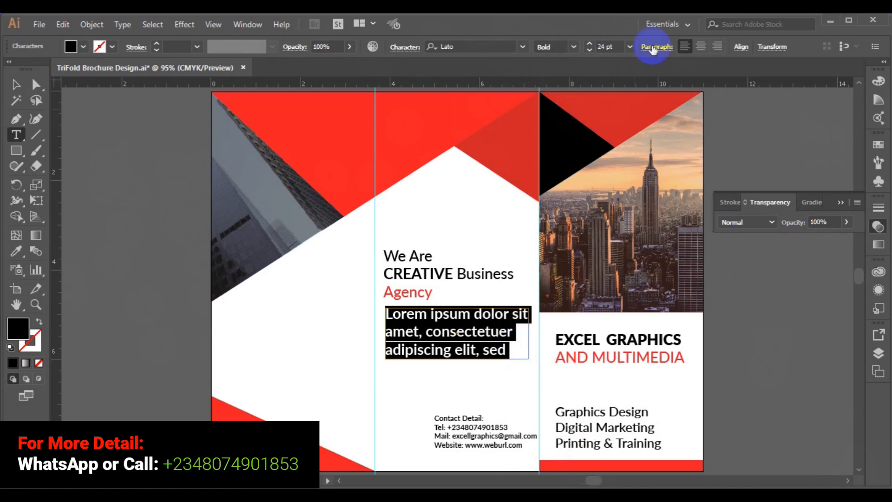
left_click(629, 47)
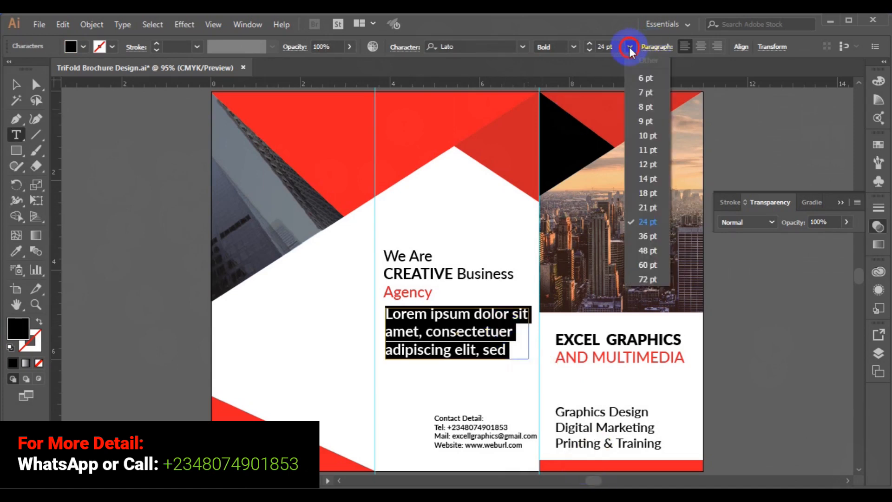
left_click(650, 107)
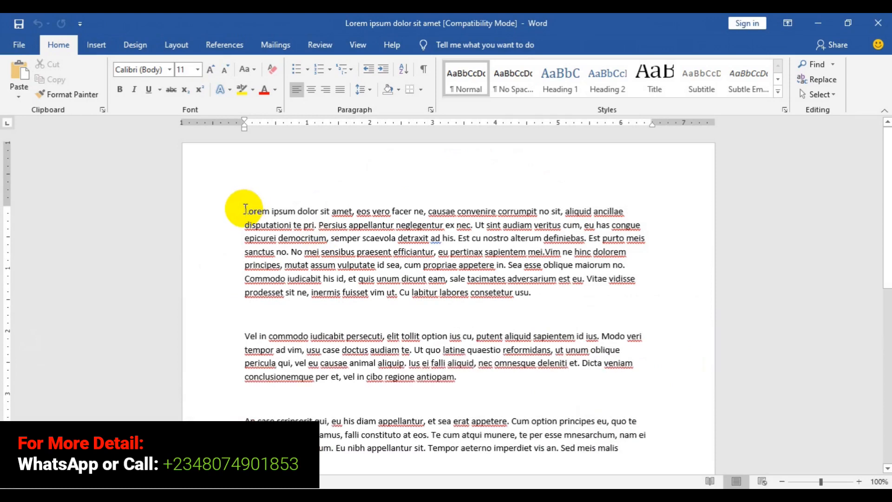
key("shift+Down")
key("shift+Down")
key("shift+Down")
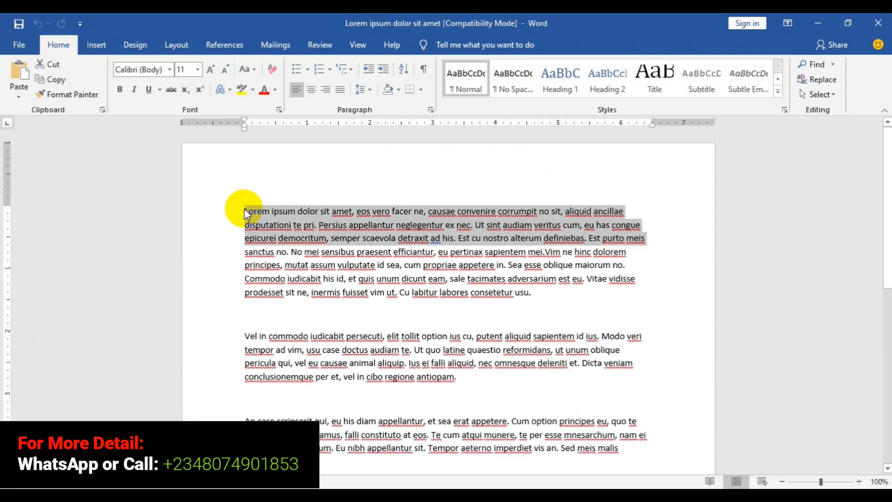
key("shift+Up")
key("ctrl+c")
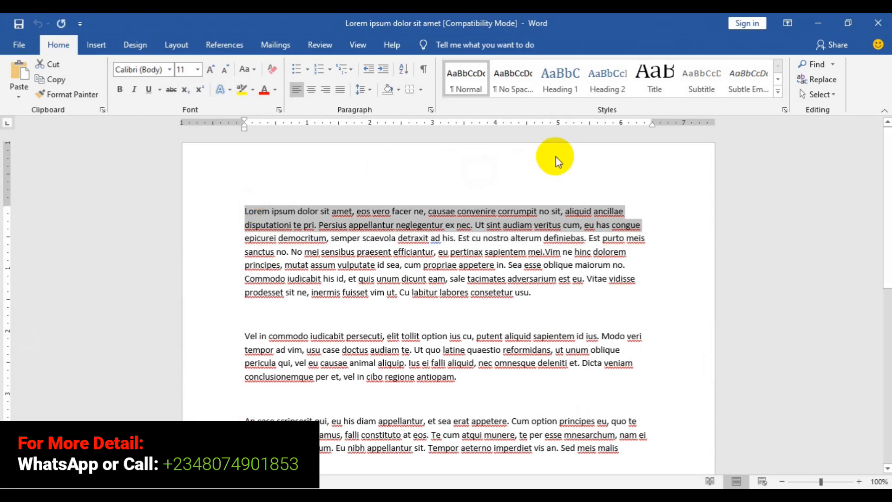
Paste the copied lorem ipsum paragraph into the 8 pt frame below Agency and touch up a few letters
left_click(820, 21)
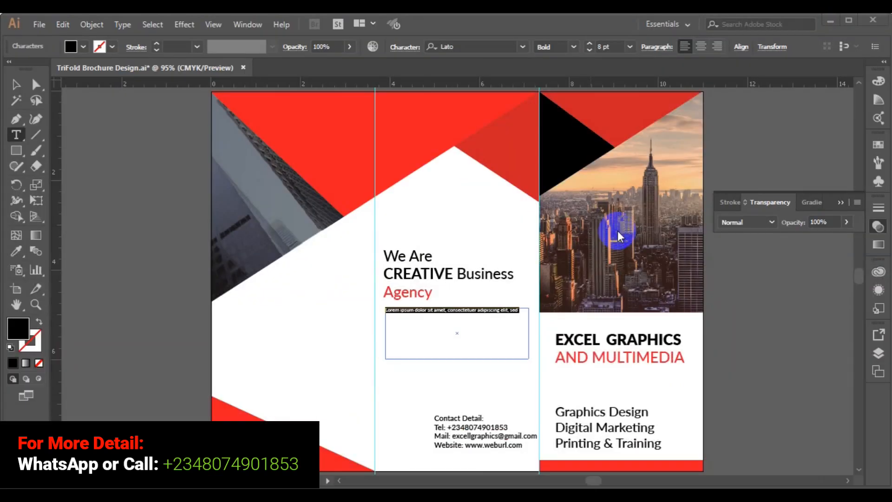
left_click(481, 331)
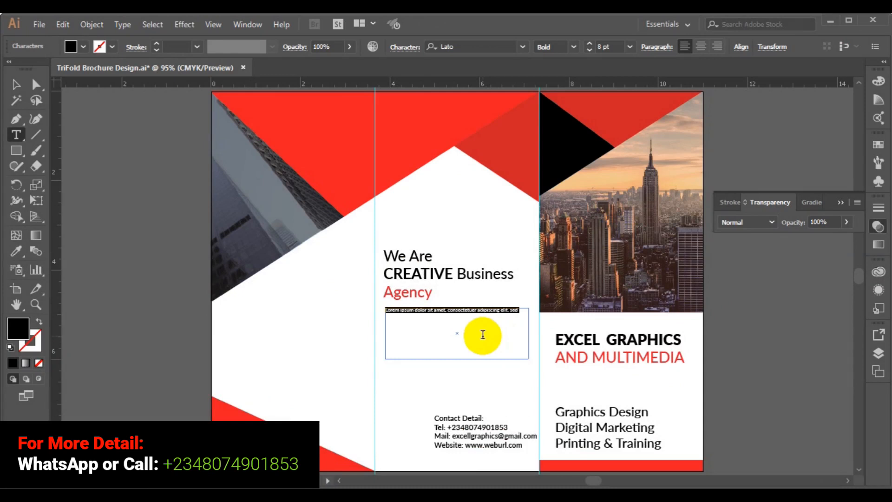
left_click(467, 310)
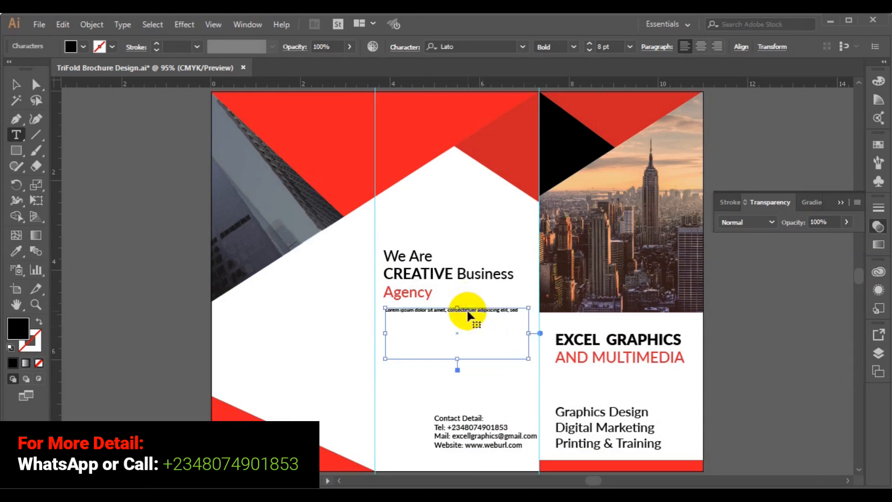
key("ctrl+a")
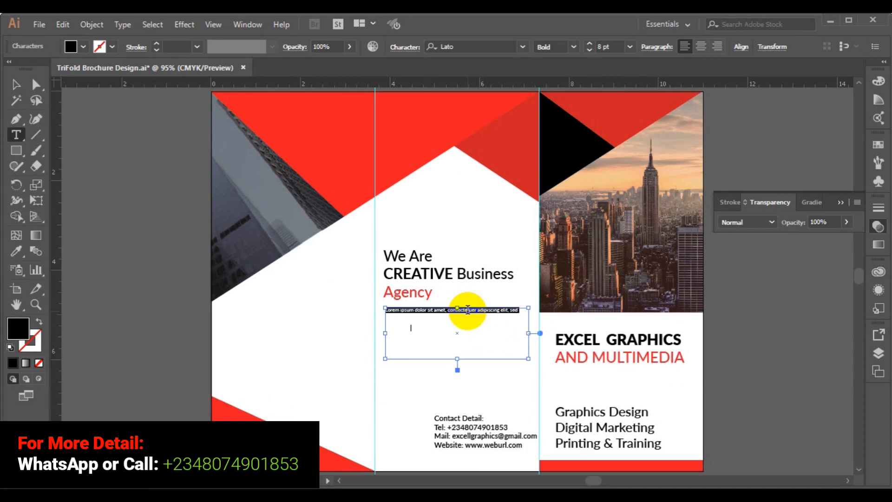
key("ctrl+v")
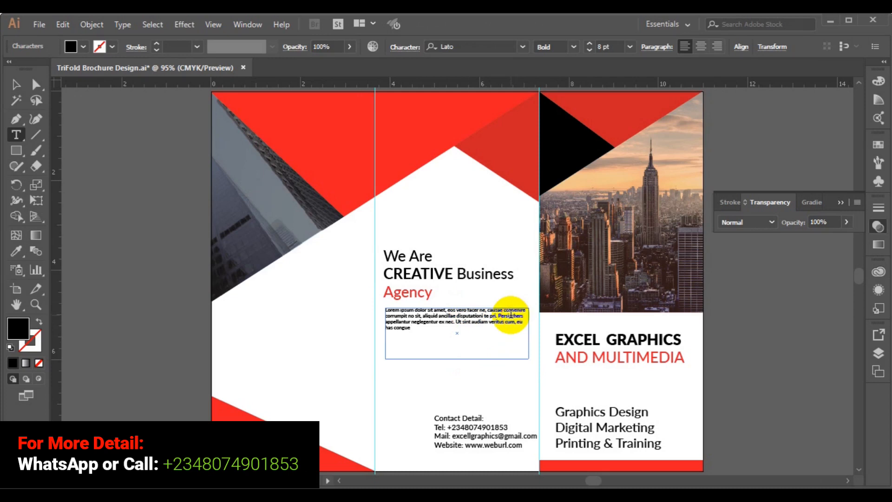
type("h")
key("Up")
type("e")
type("e")
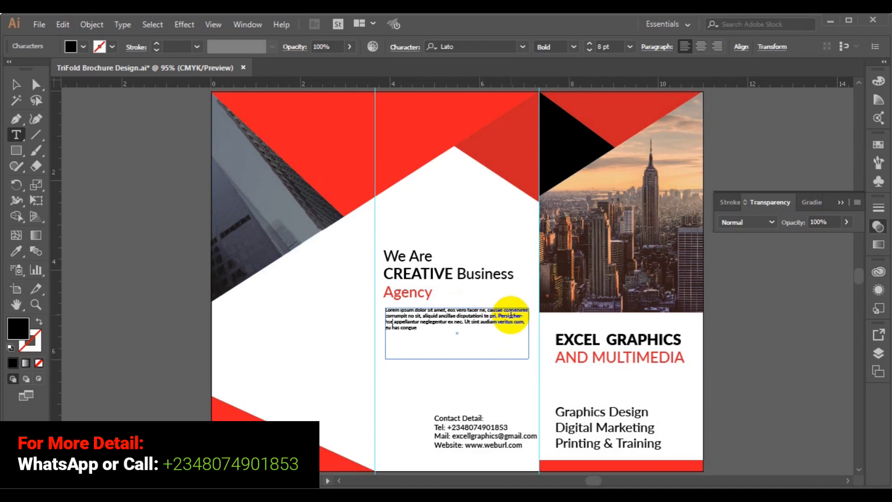
key("BackSpace")
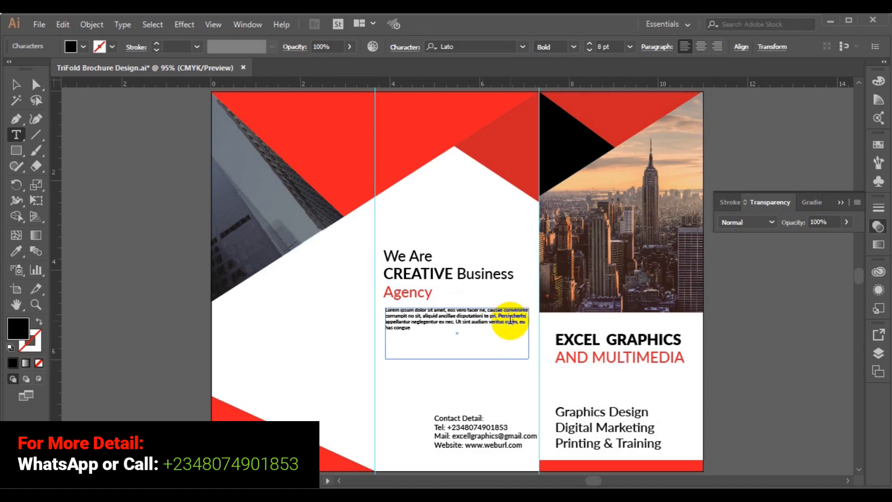
type("k")
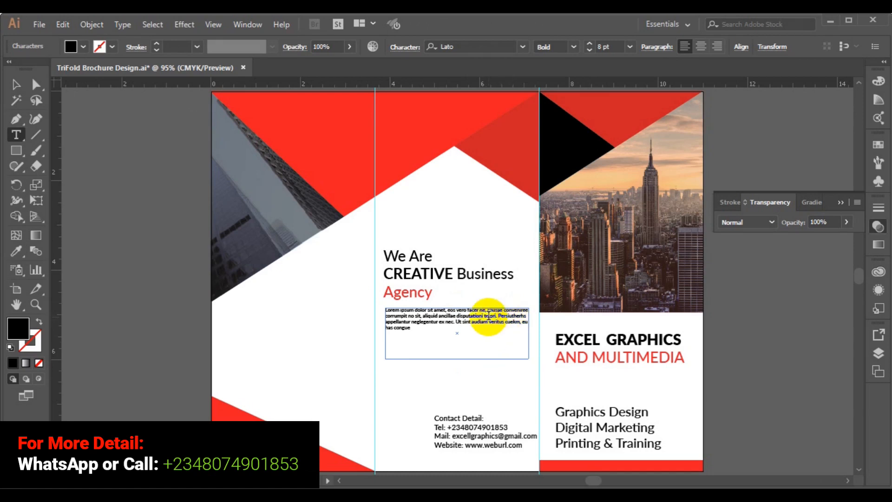
type("s")
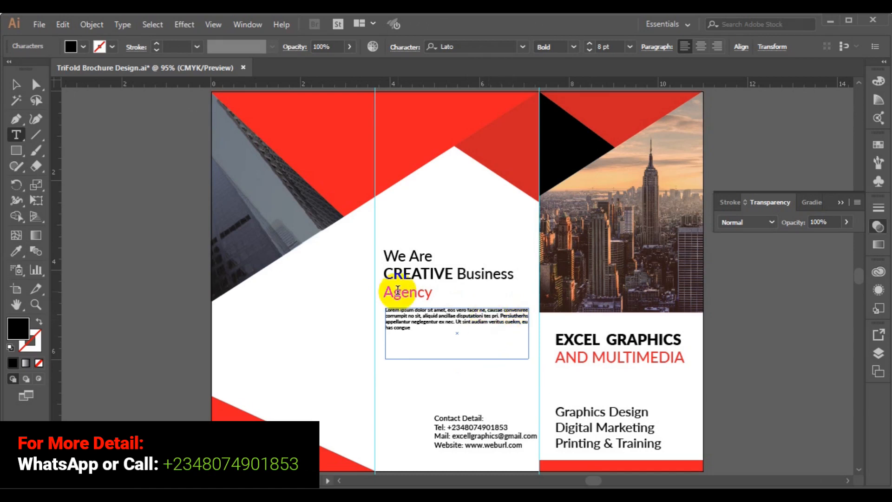
Shrink the placeholder paragraph's frame to fit its lines
left_click(16, 84)
left_click(426, 329)
left_click_drag(457, 359, 454, 333)
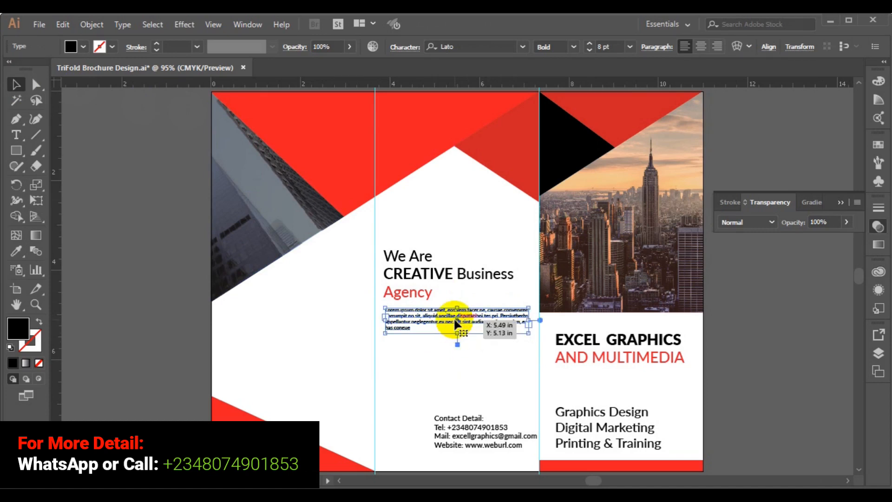
Place a duplicate of the paragraph directly below the first one
left_click_drag(454, 320, 457, 357)
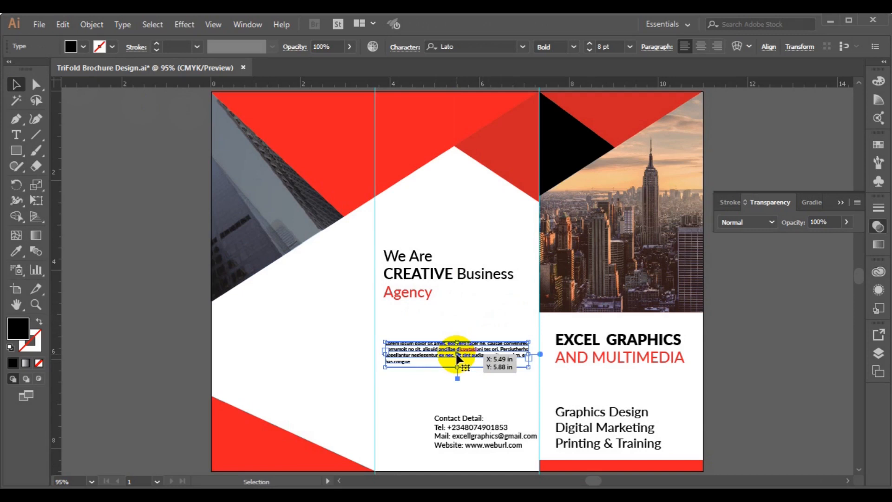
key("ctrl+z")
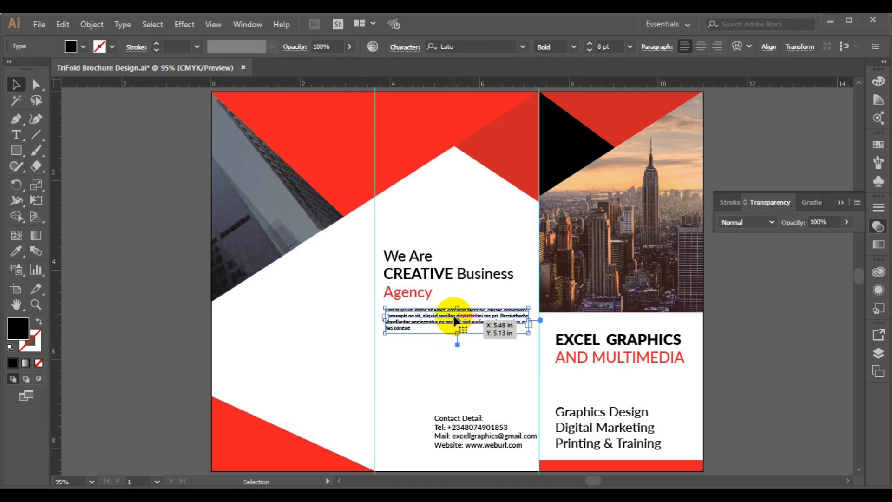
left_click_drag(454, 318, 454, 359)
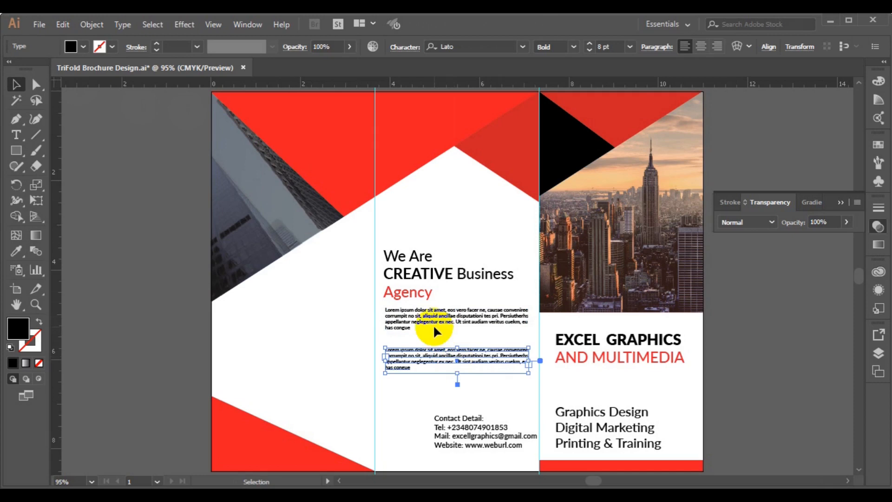
left_click(144, 271)
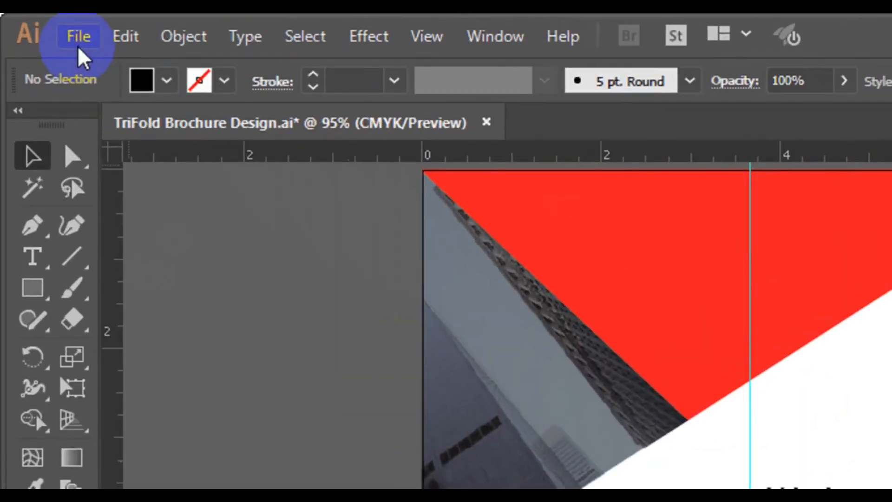
Start File > Place and browse to the Desktop 'freepik stockpoto' folder
left_click(40, 25)
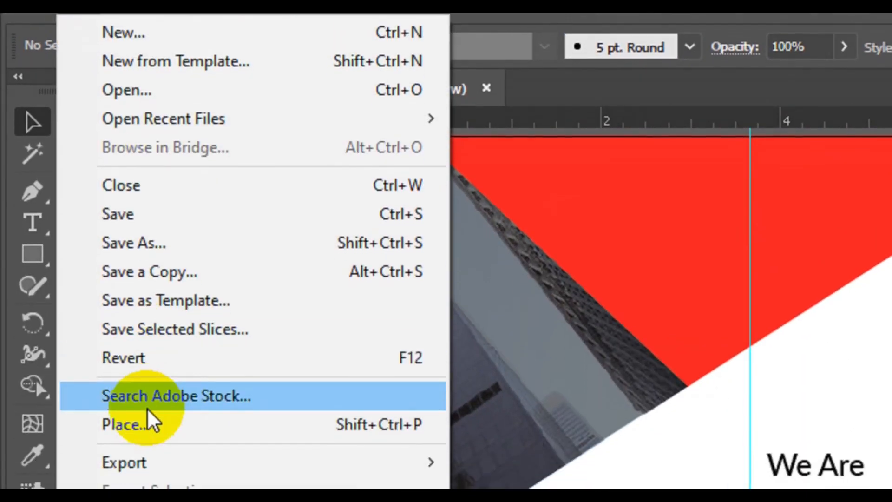
left_click(139, 424)
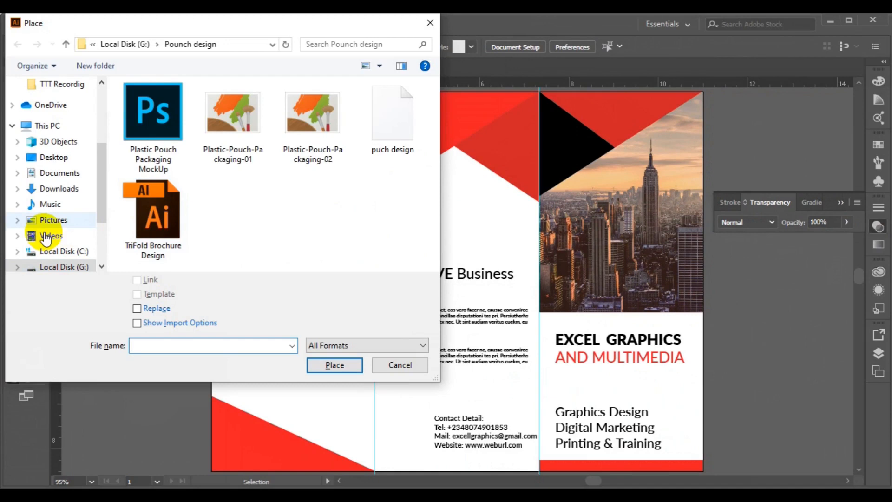
left_click(53, 158)
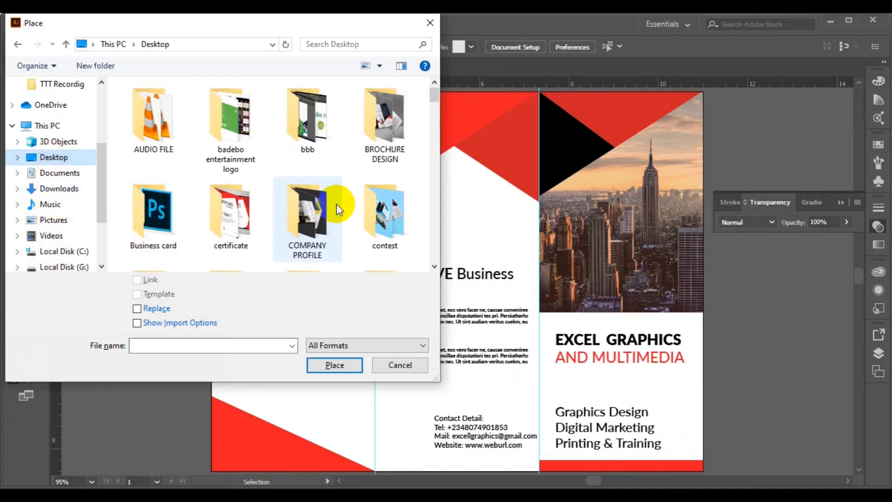
left_click(434, 251)
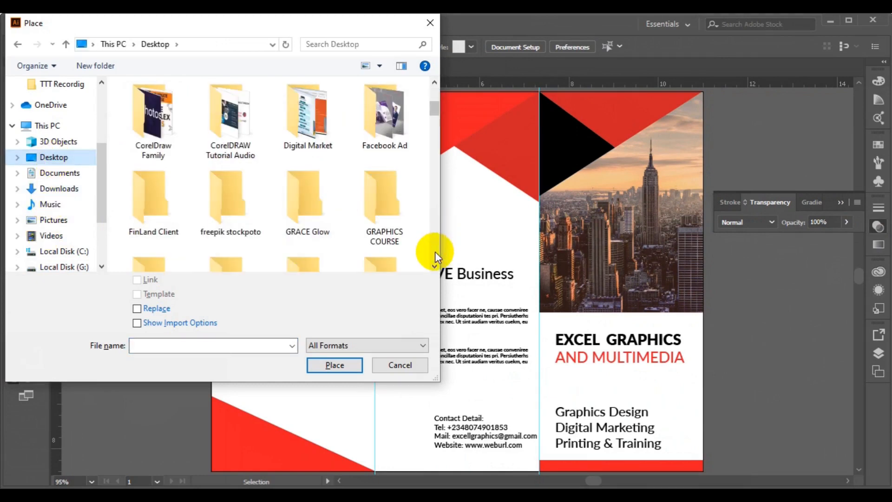
left_click(253, 233)
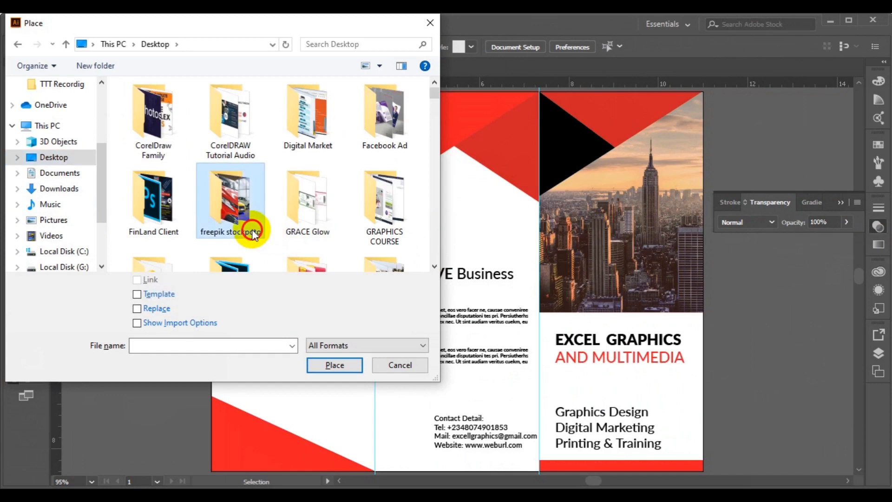
double_click(252, 232)
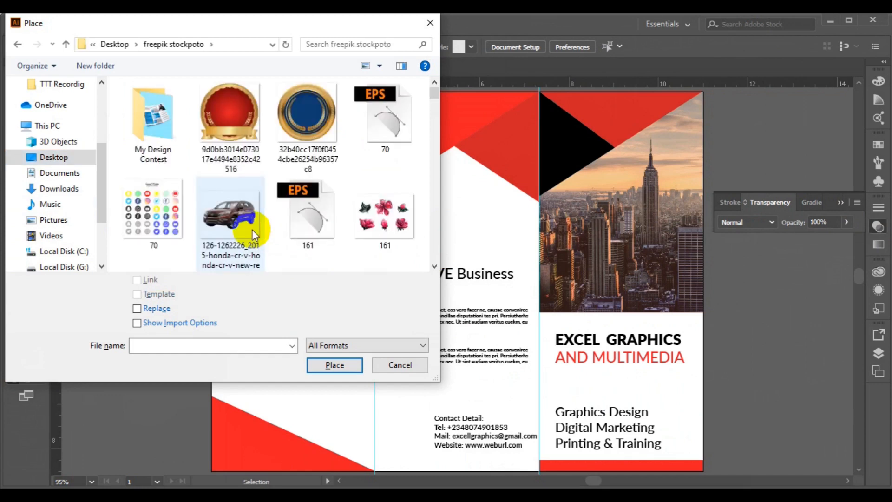
left_click(431, 252)
left_click(431, 252)
left_click(431, 252)
left_click(431, 252)
left_click(431, 252)
left_click(431, 252)
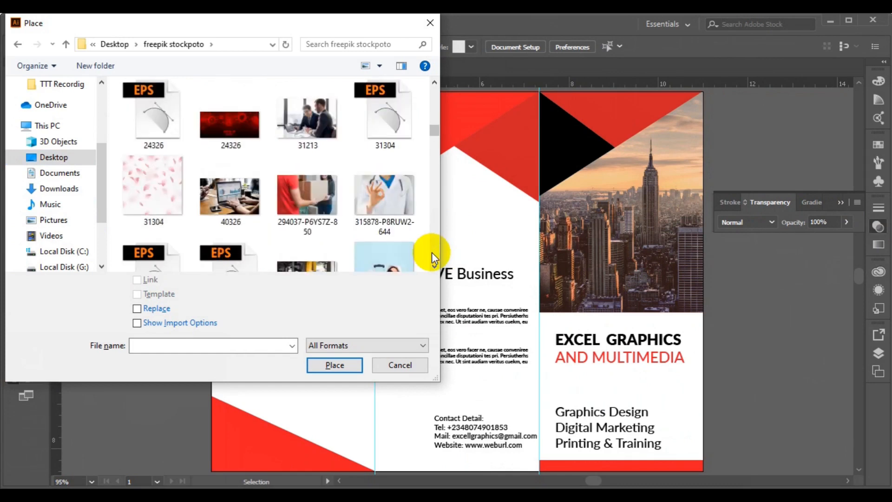
left_click(431, 252)
left_click(431, 252)
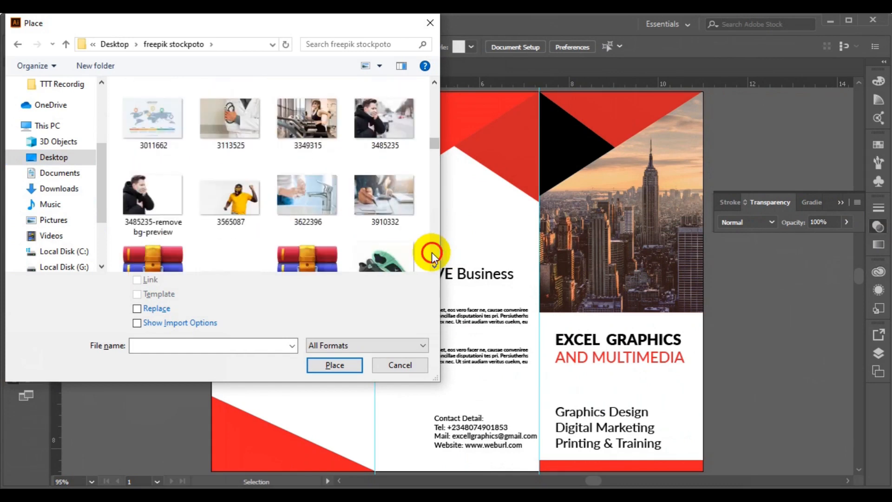
left_click(431, 252)
left_click(431, 252)
left_click(431, 253)
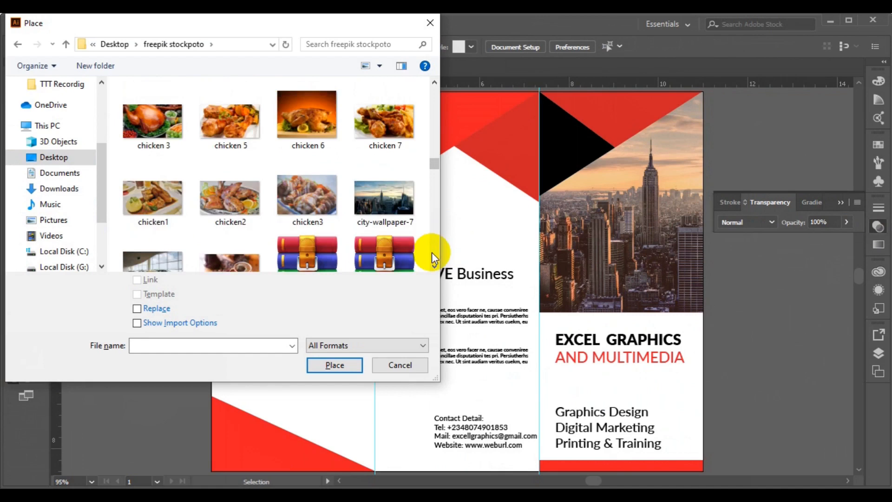
left_click(431, 252)
left_click(432, 253)
left_click(431, 252)
left_click(431, 252)
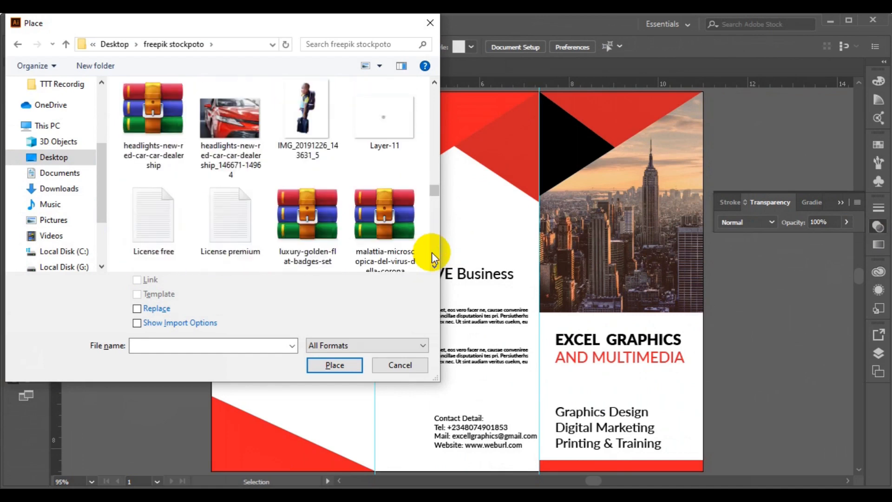
left_click(368, 137)
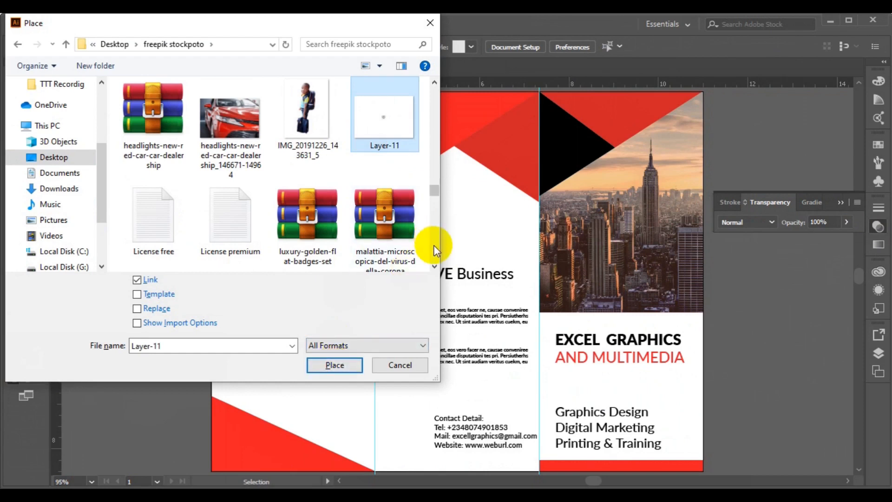
Choose the qr-code image in the folder and confirm the import
scroll(434, 244, "down", 6)
scroll(433, 244, "down", 10)
scroll(433, 244, "down", 8)
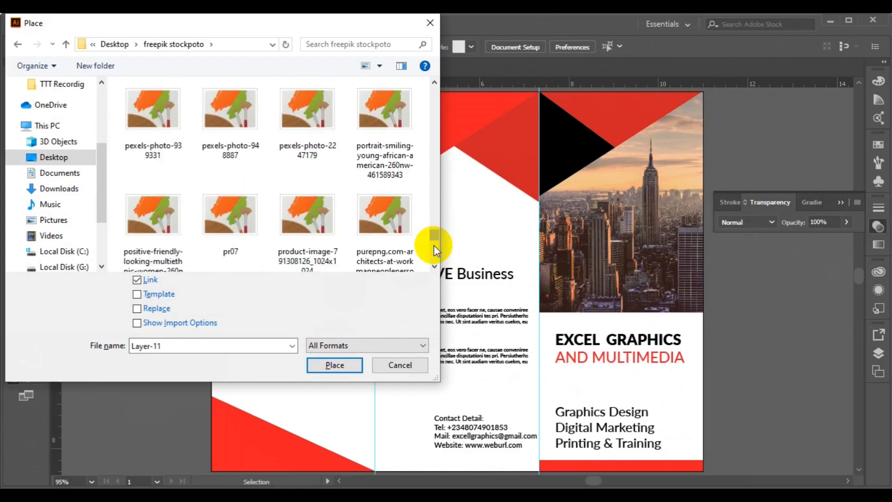
left_click(433, 208)
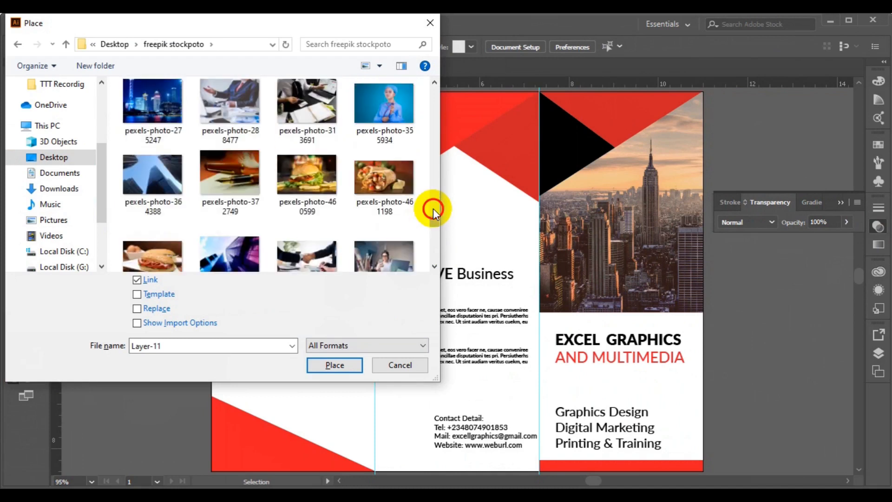
left_click(433, 208)
left_click(435, 233)
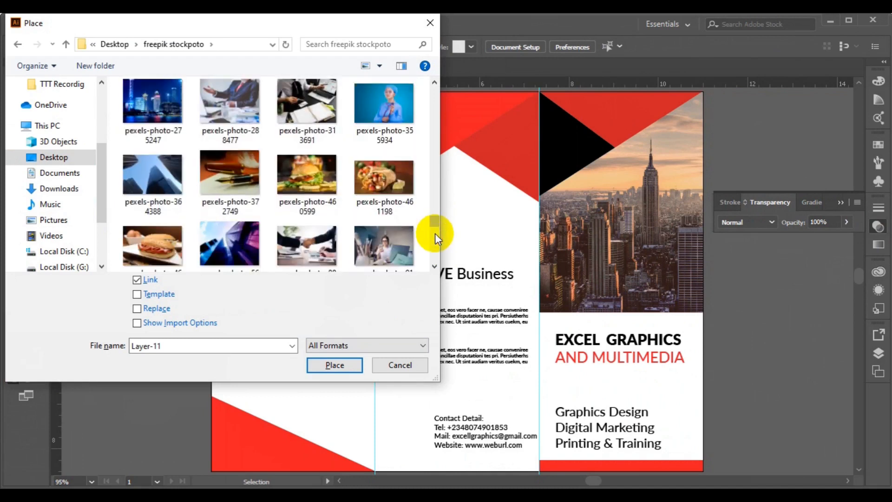
left_click(434, 250)
left_click(433, 250)
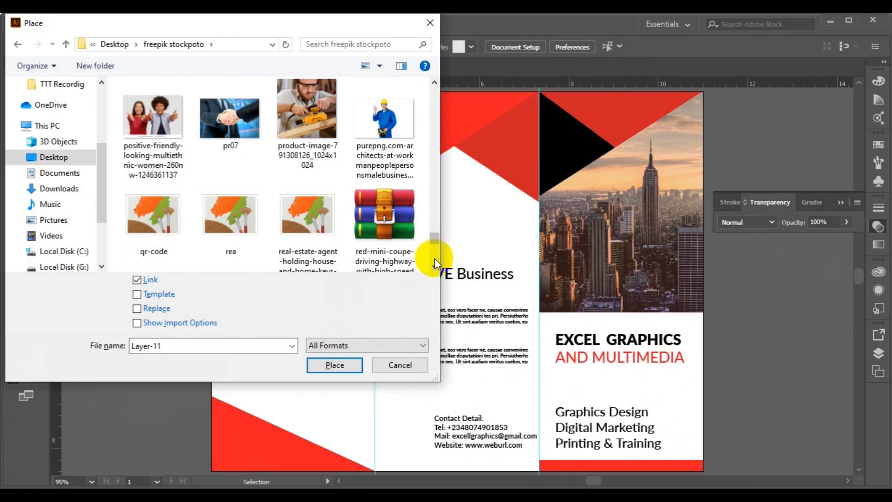
left_click(434, 258)
left_click(153, 122)
left_click(314, 364)
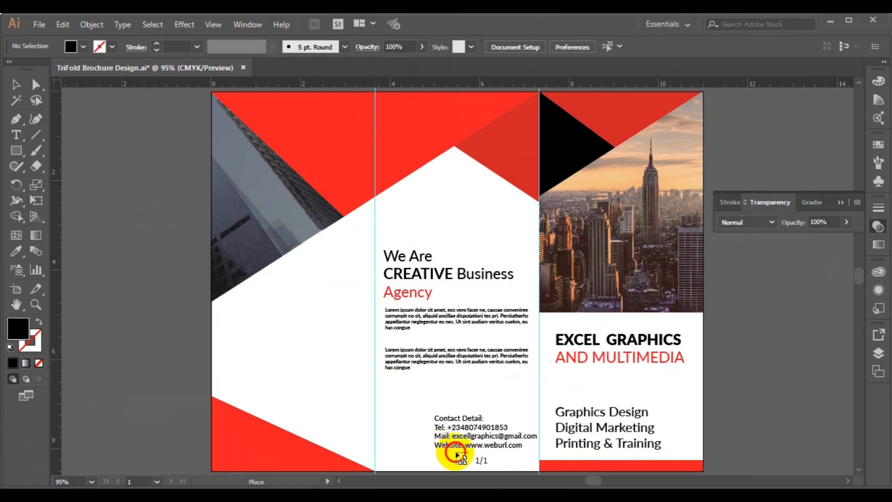
Drop the QR code and position it just left of the Contact Detail lines
left_click(481, 464)
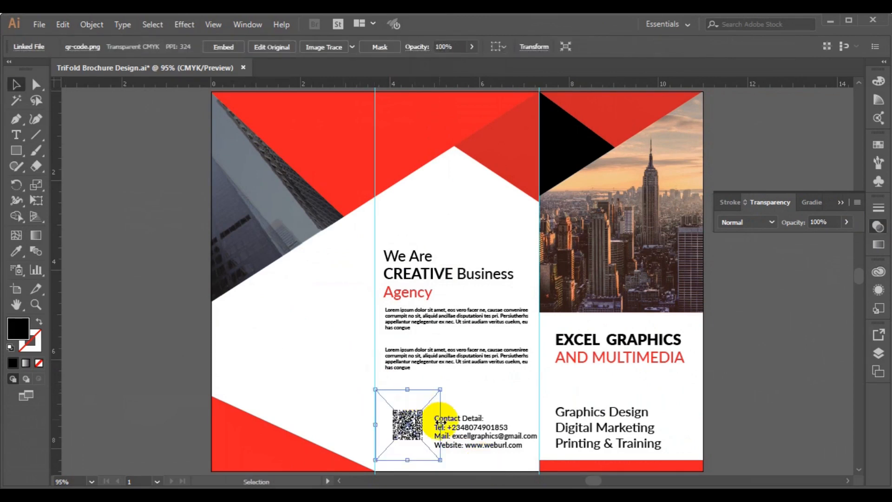
left_click_drag(416, 427, 415, 439)
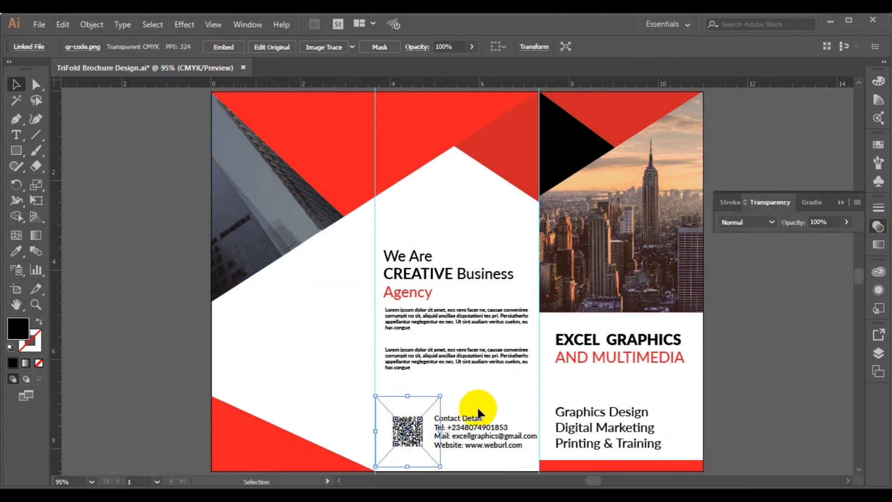
key("Up")
key("Up")
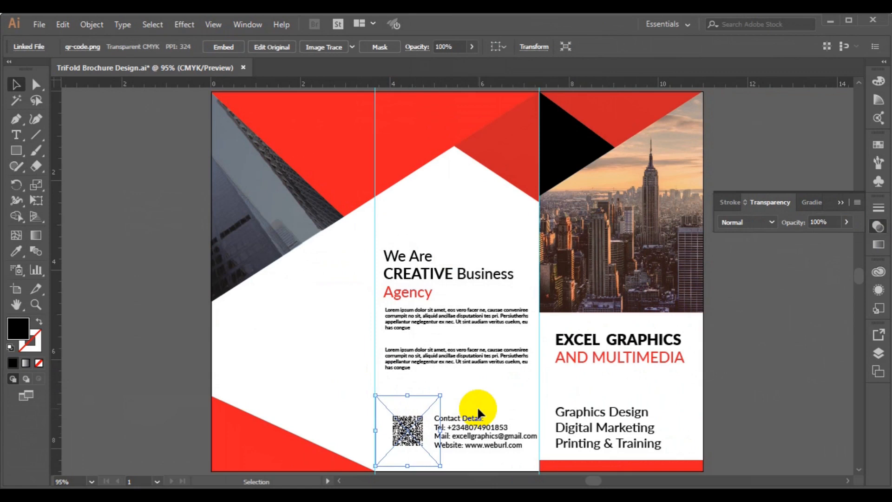
key("Up")
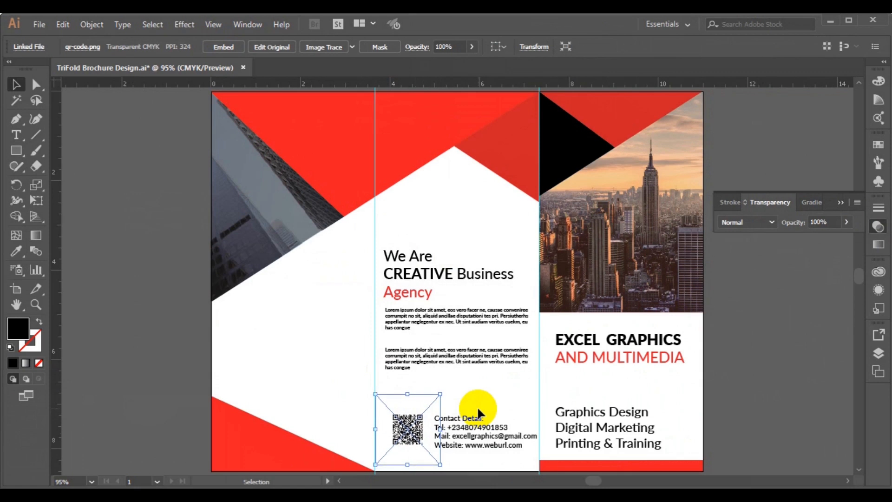
key("Down")
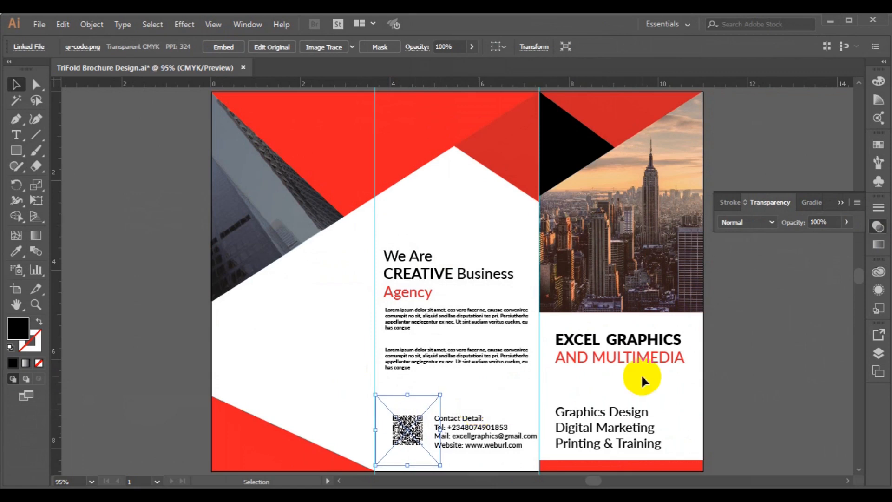
left_click(785, 362)
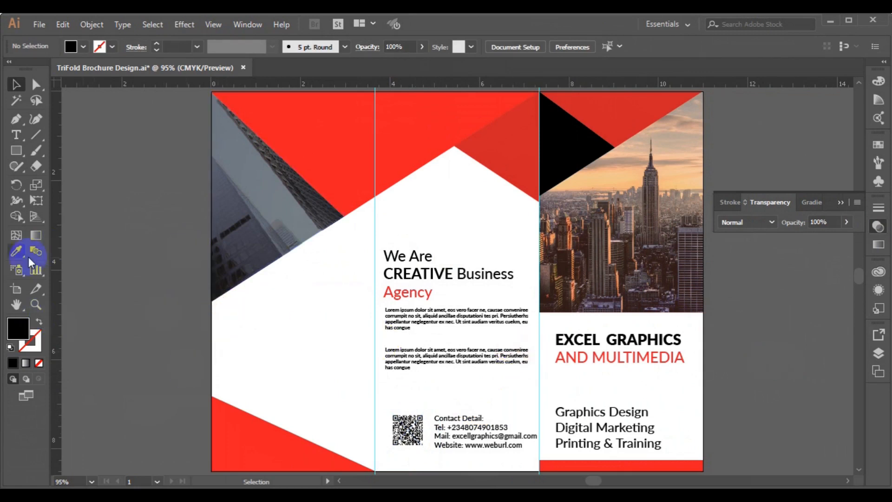
Type 'Customer Review' on the left panel and set it to Heavy weight
left_click(16, 135)
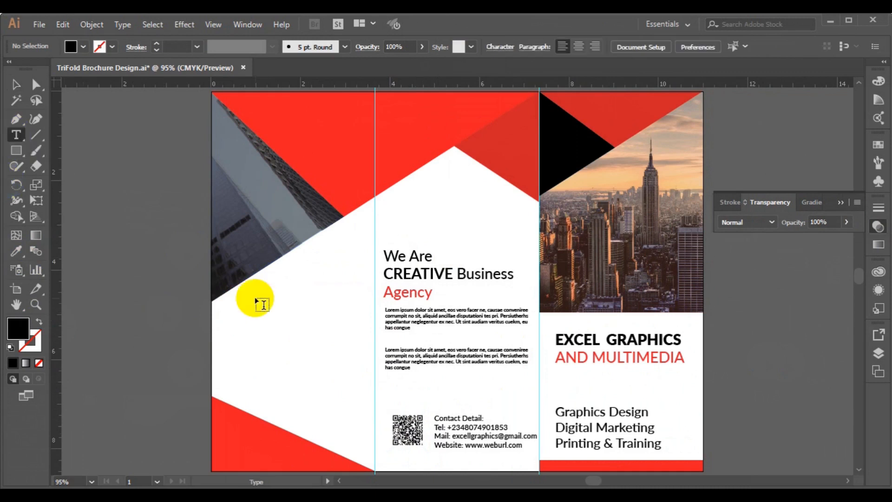
left_click(219, 312)
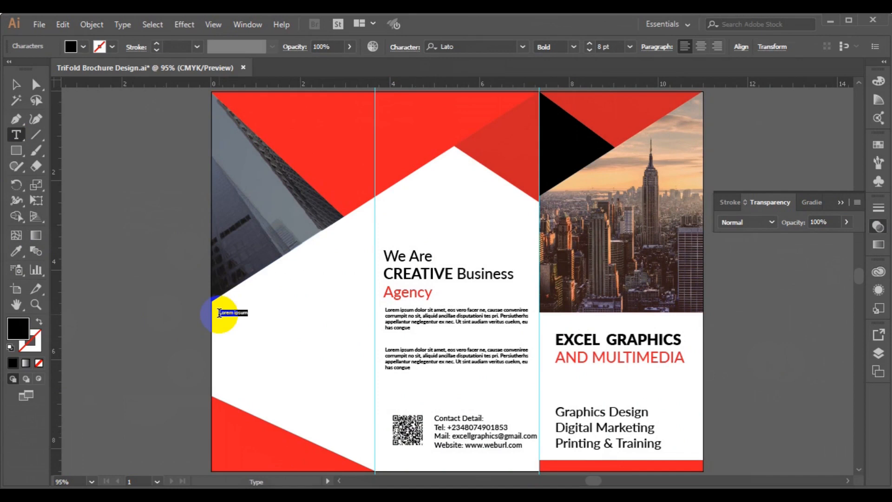
type("East")
type("omer")
type(" Review")
key("ctrl+a")
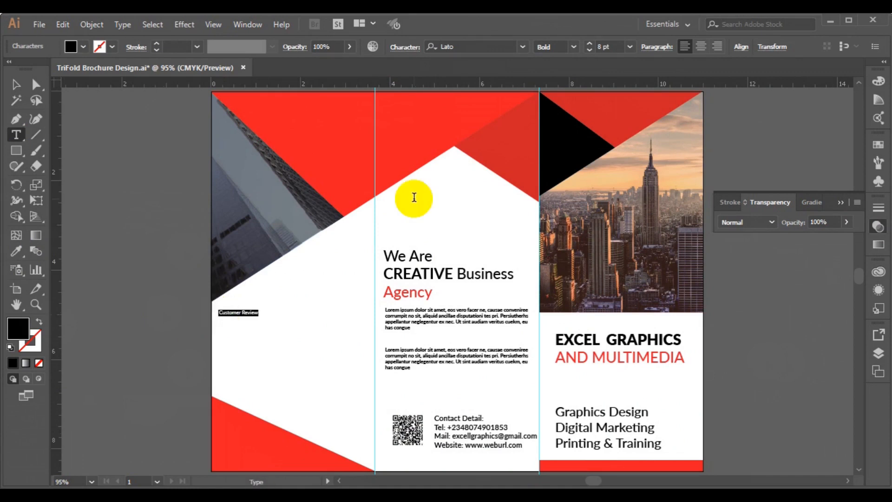
left_click(574, 46)
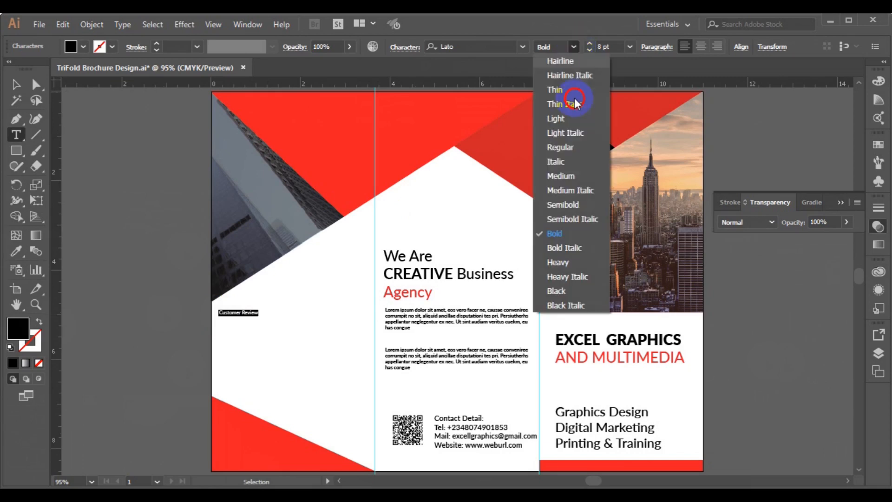
left_click(574, 263)
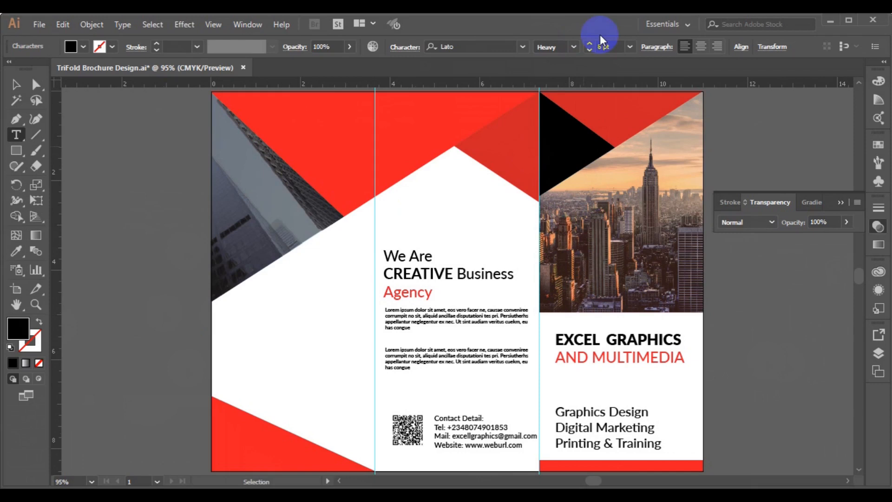
Colour the Customer Review heading red, size it 18 pt, and select its text object
left_click(631, 46)
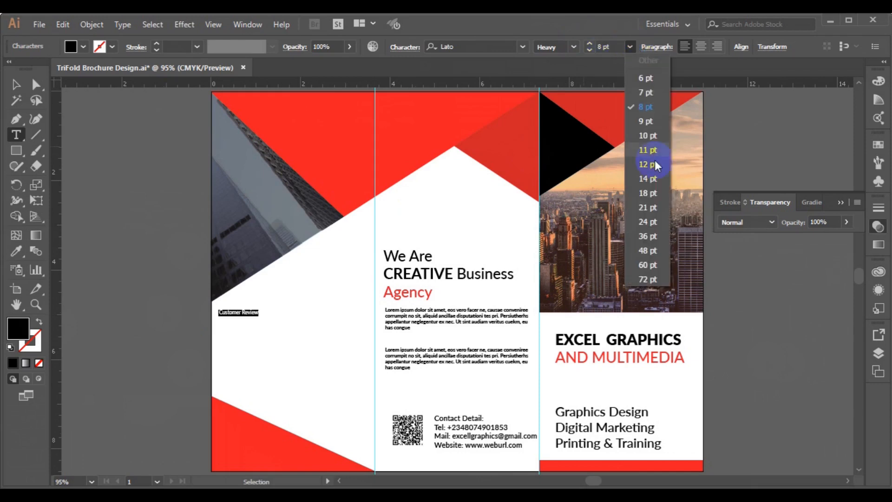
left_click(656, 178)
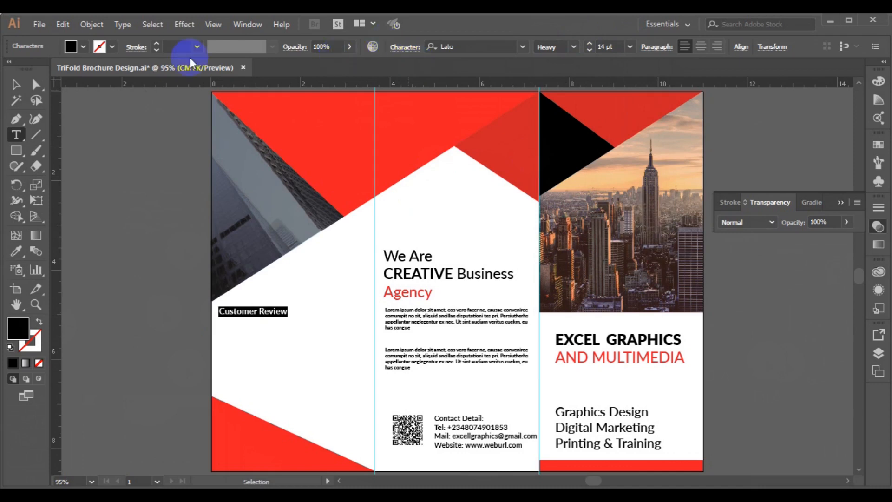
left_click(83, 47)
left_click(36, 68)
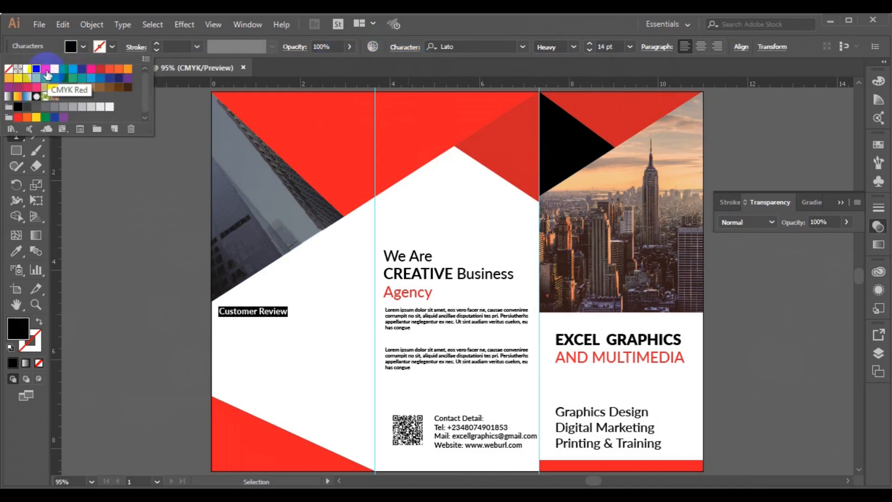
left_click(45, 69)
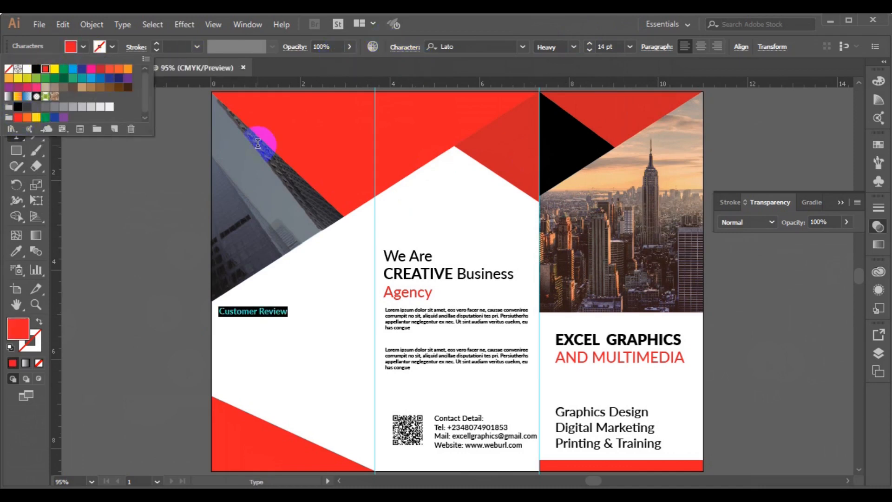
left_click(631, 47)
left_click(631, 49)
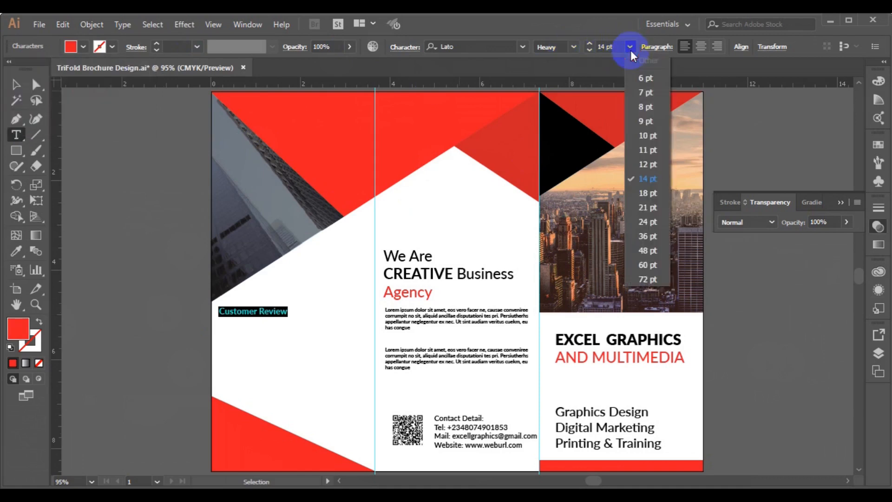
left_click(661, 192)
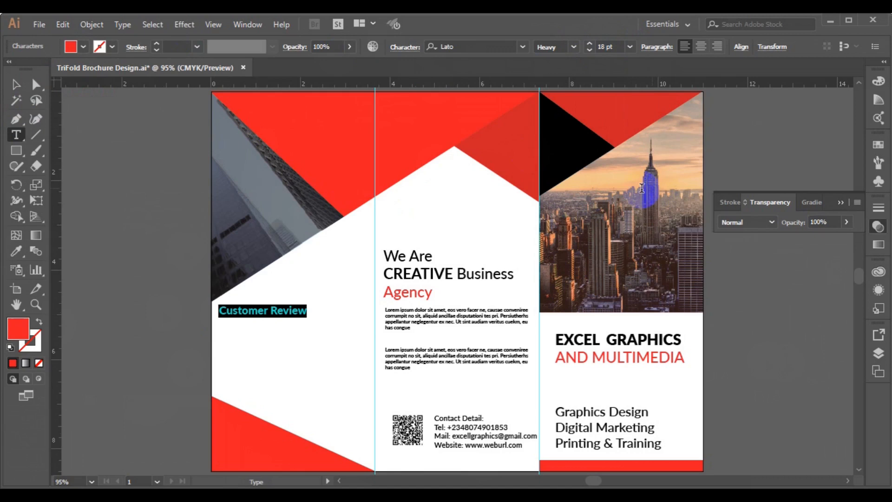
left_click(16, 84)
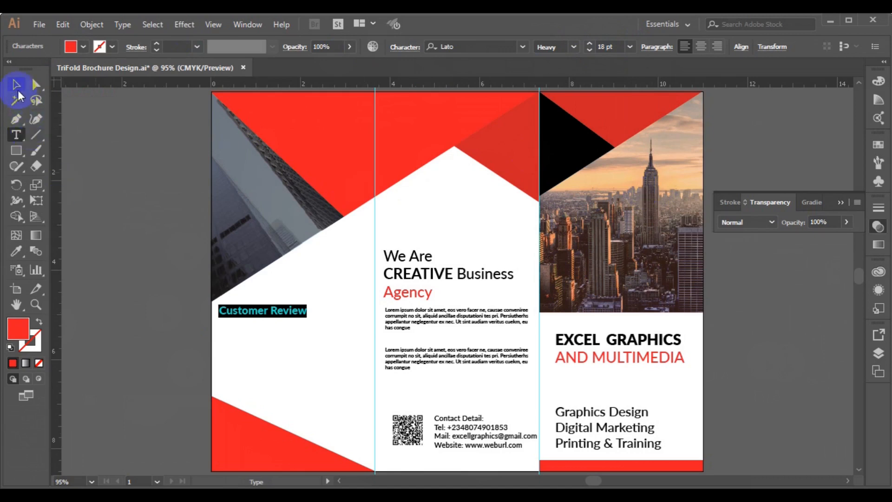
left_click(255, 316)
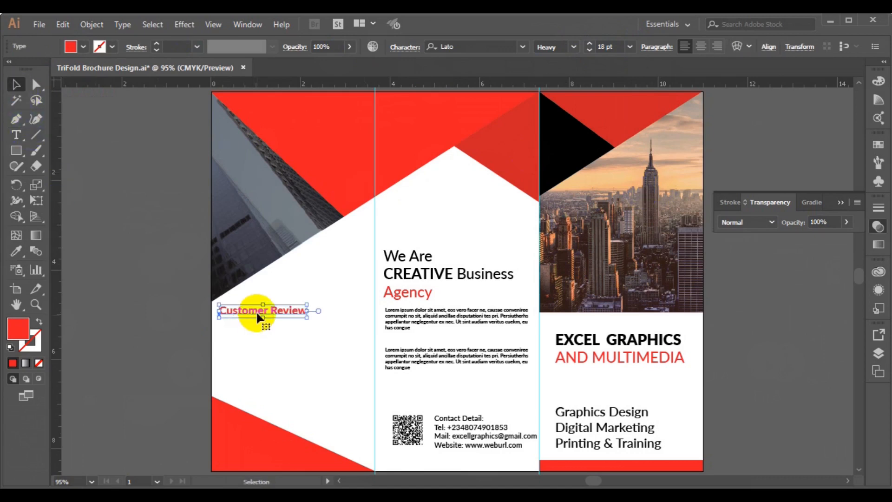
Copy both Lorem ipsum paragraphs under the Customer Review heading and group them
left_click_drag(257, 311, 266, 317)
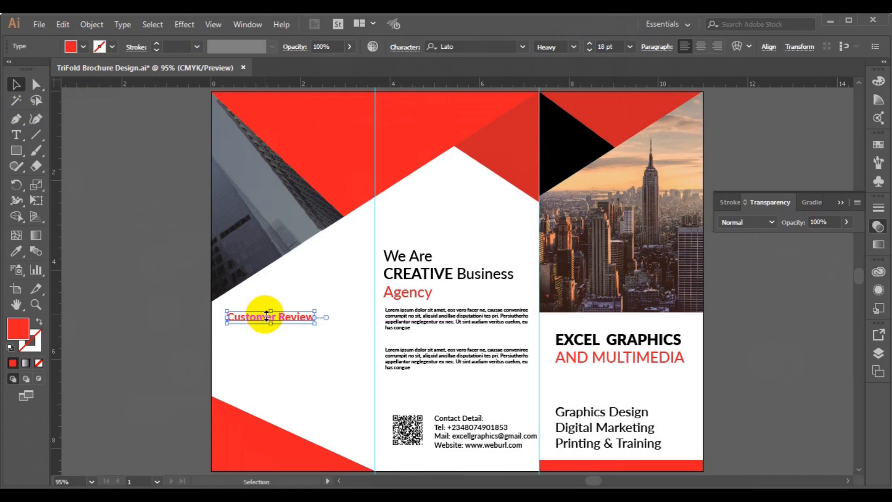
left_click(404, 322)
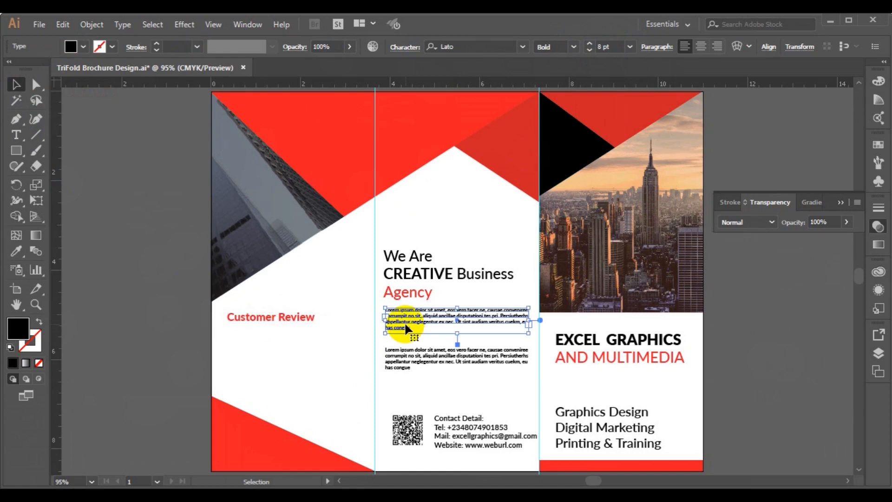
left_click(406, 362, "shift")
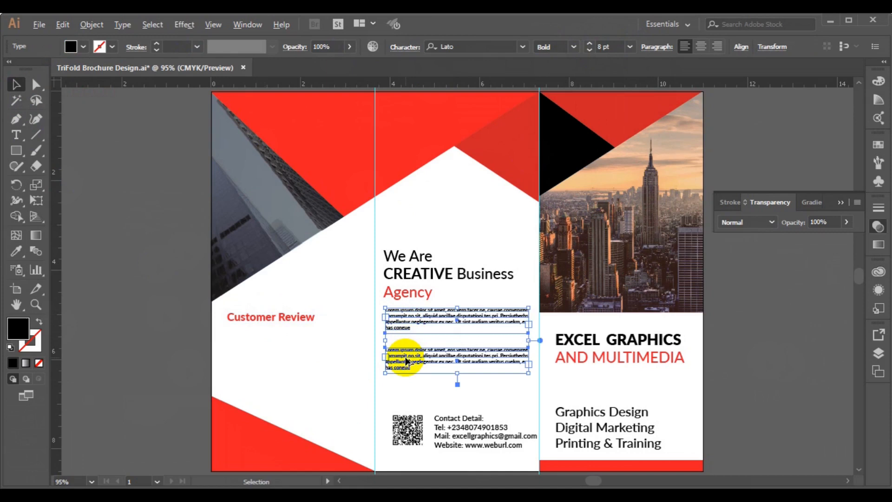
left_click_drag(406, 362, 245, 379)
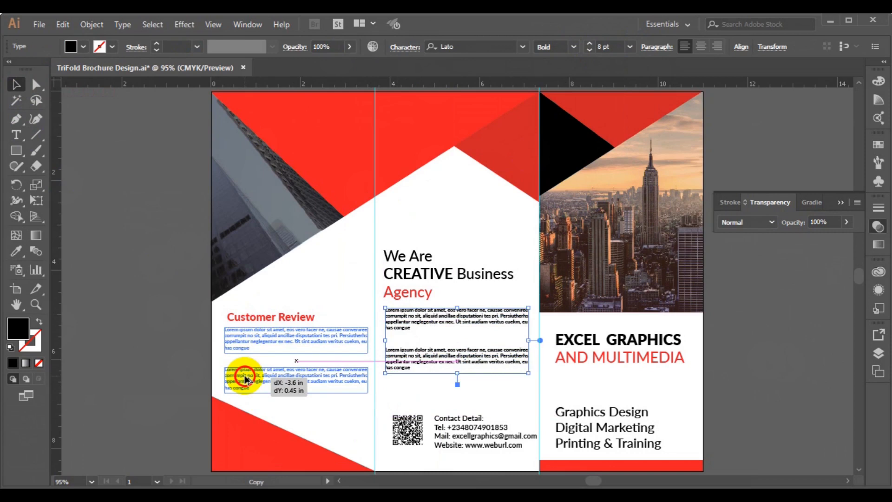
left_click_drag(245, 379, 246, 379)
left_click(291, 316, "shift")
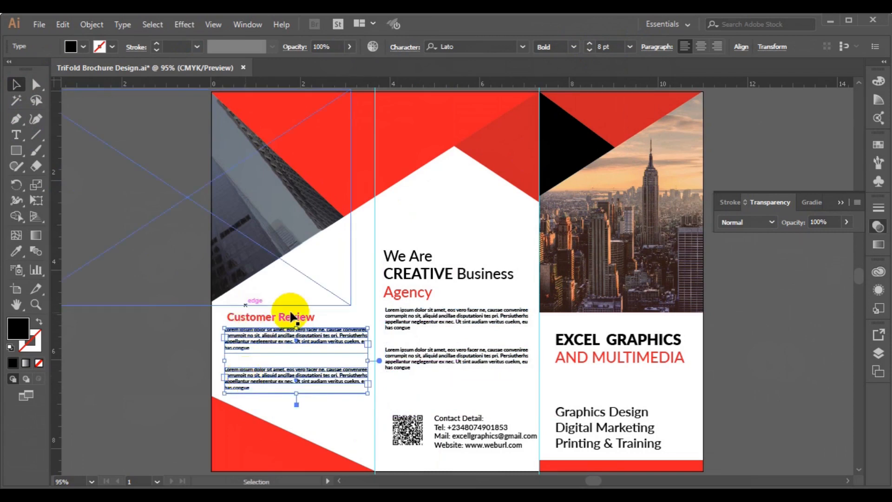
key("ctrl+g")
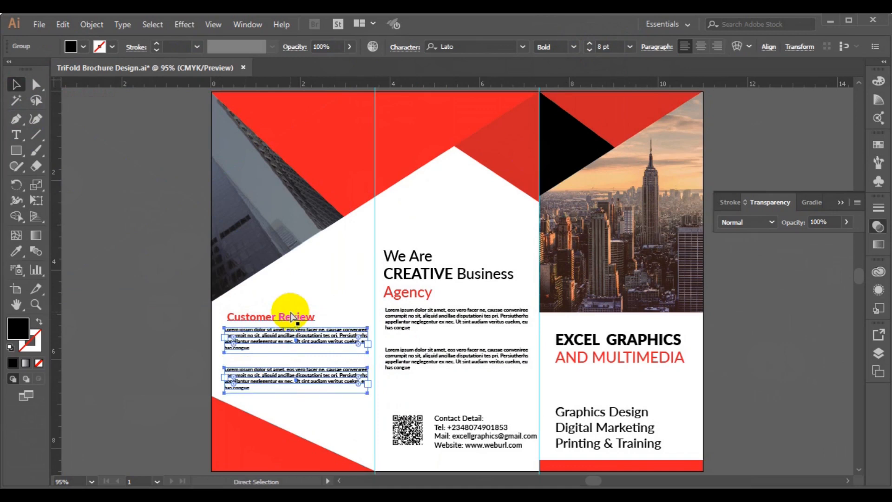
Left-align the heading with the grouped paragraphs, then deselect everything
key("v")
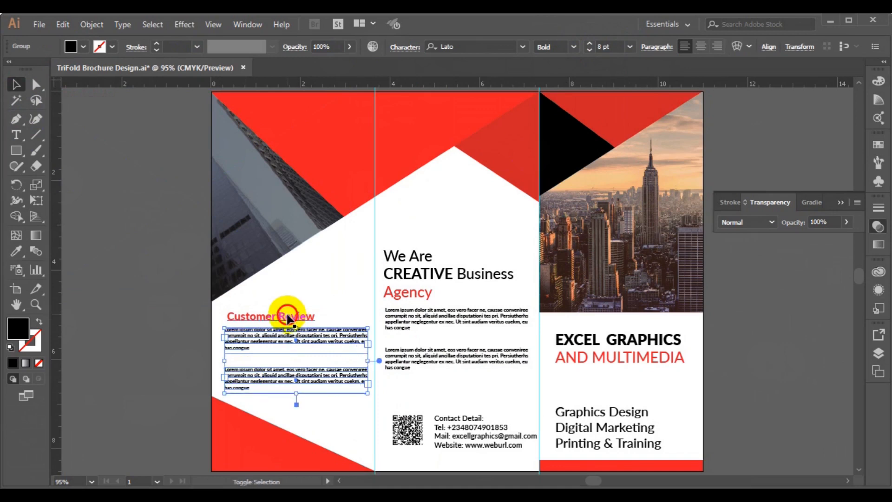
left_click(288, 318, "shift")
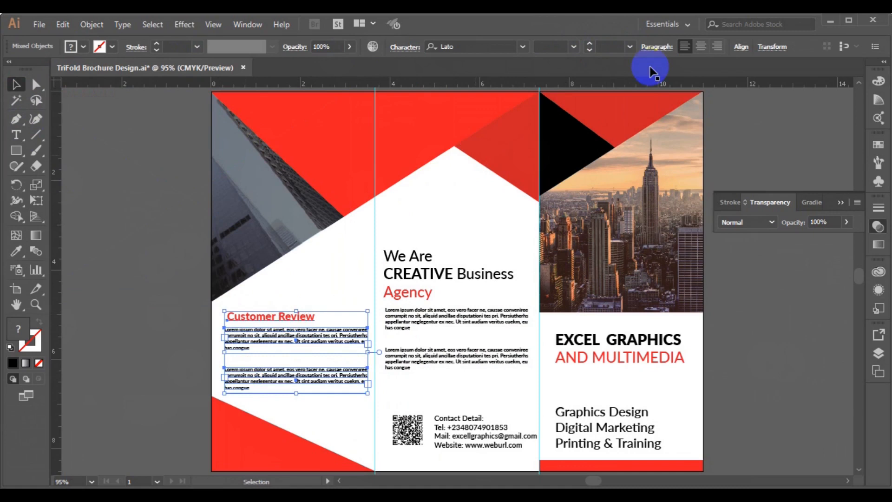
left_click(744, 49)
left_click(633, 84)
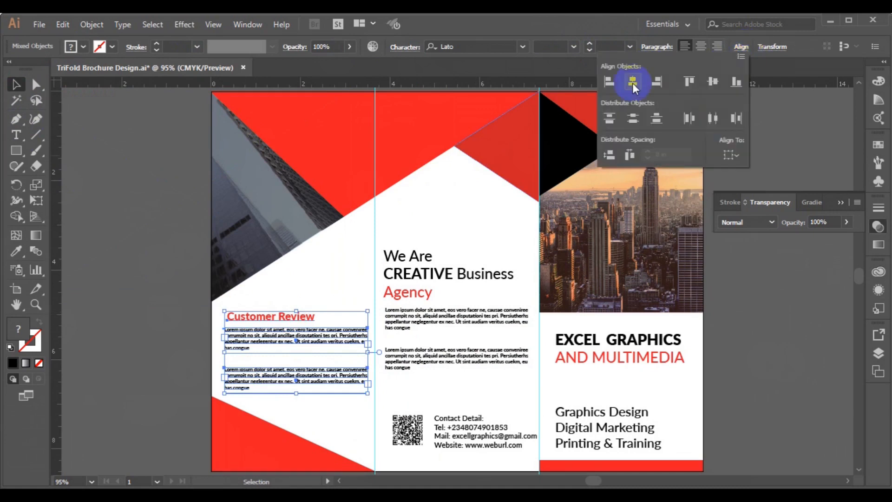
left_click(616, 84)
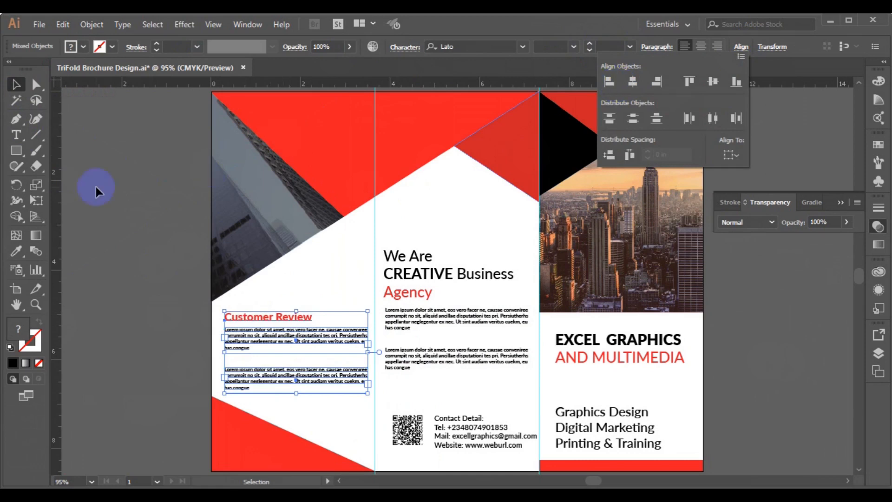
left_click(260, 340)
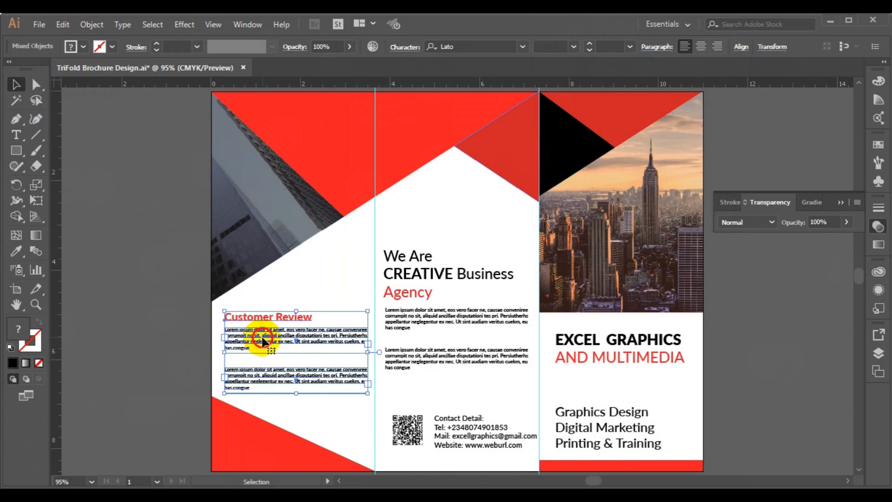
left_click(150, 286)
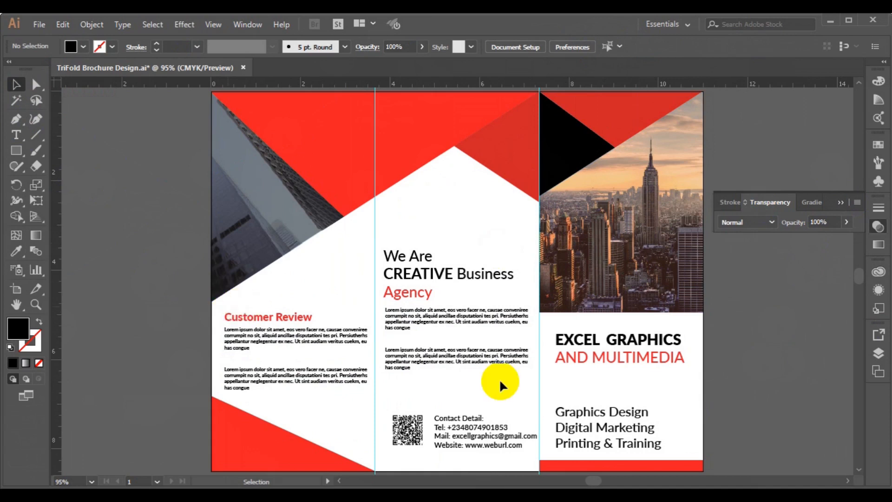
Zoom to 150% and nudge the services list slightly right
left_click(857, 470)
left_click(858, 469)
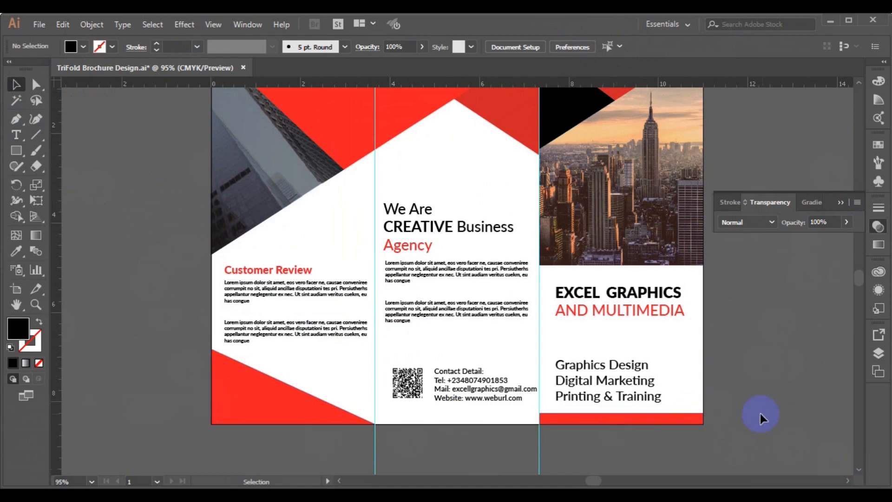
key("ctrl+1")
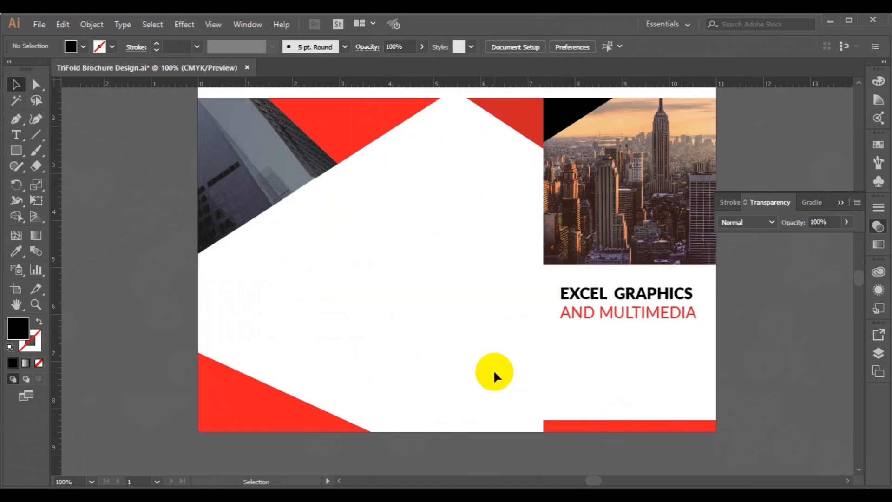
key("ctrl+equal")
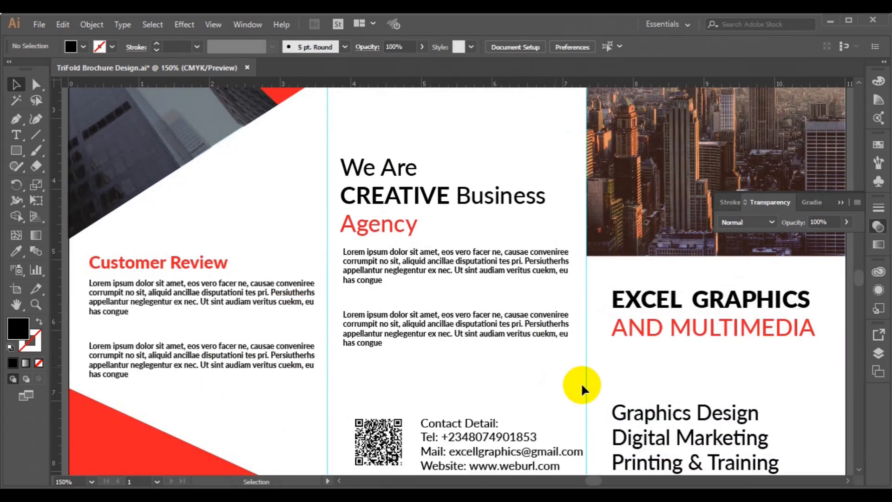
left_click(858, 470)
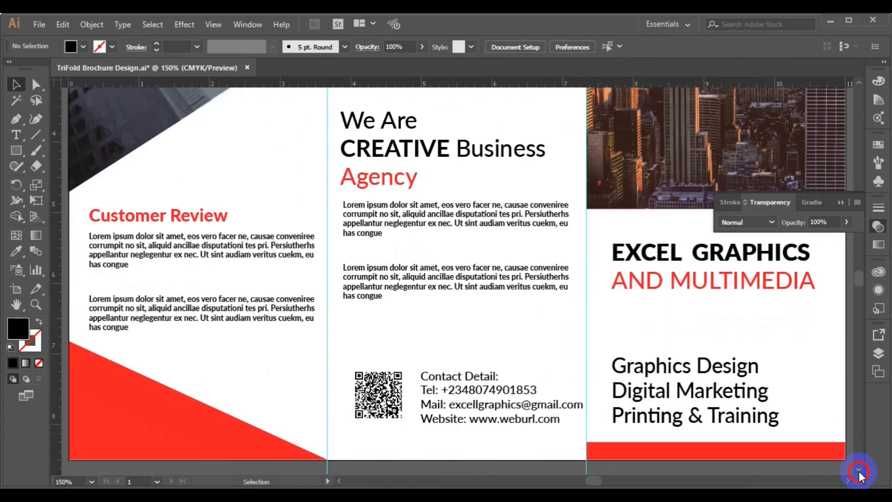
left_click(859, 470)
left_click(858, 471)
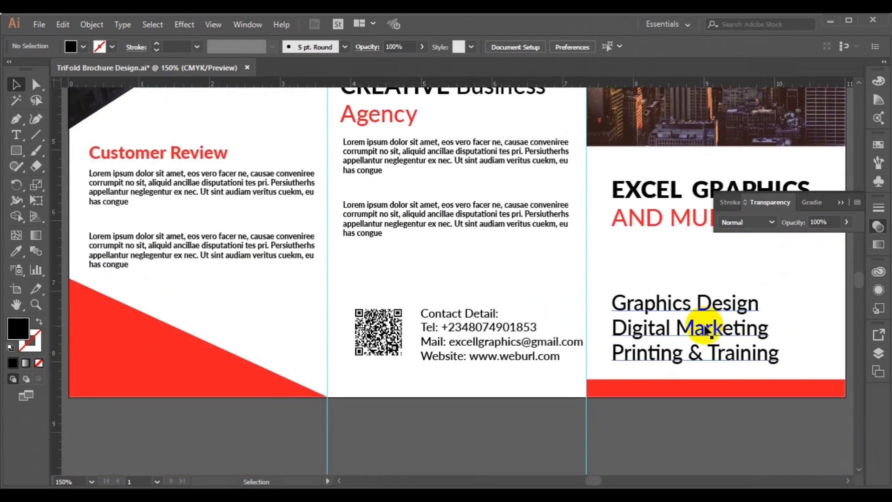
left_click(706, 329)
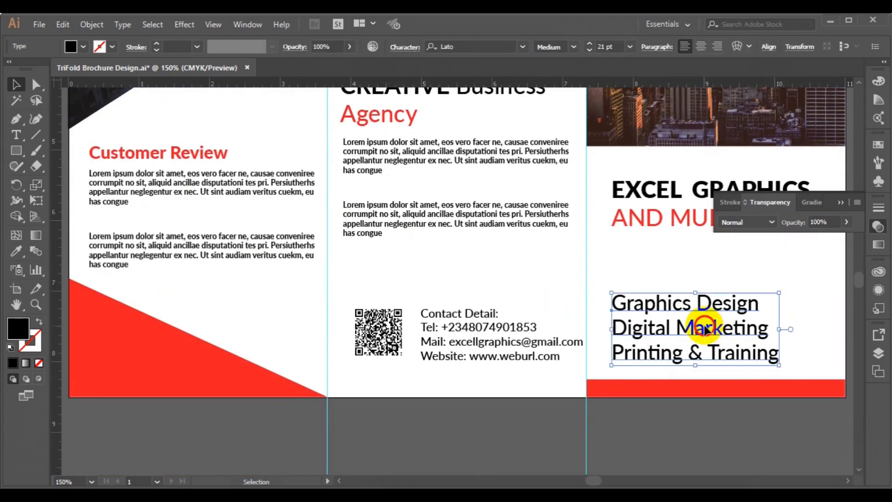
left_click_drag(718, 328, 724, 326)
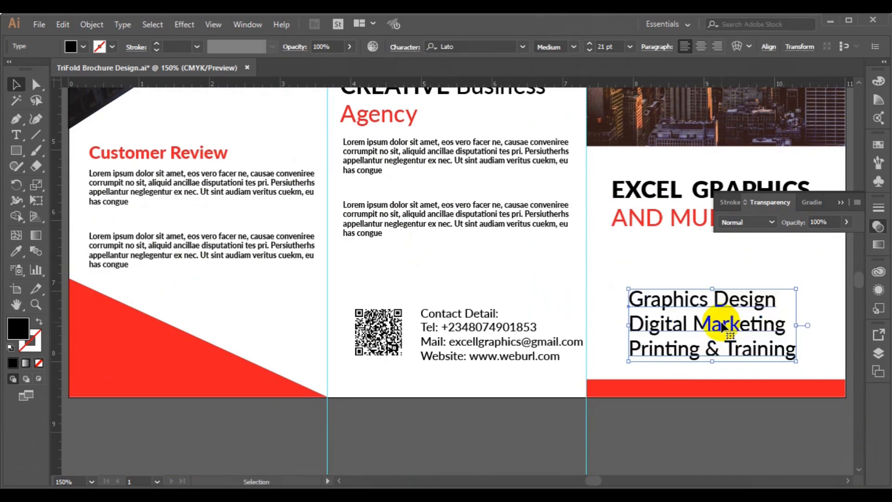
Choose the Pen tool and bring up the stroke colour swatches
left_click(14, 124)
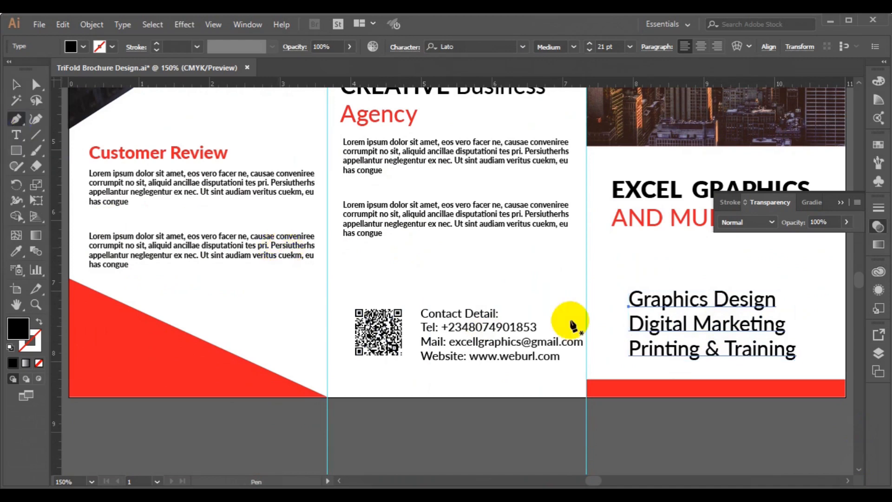
left_click(170, 71)
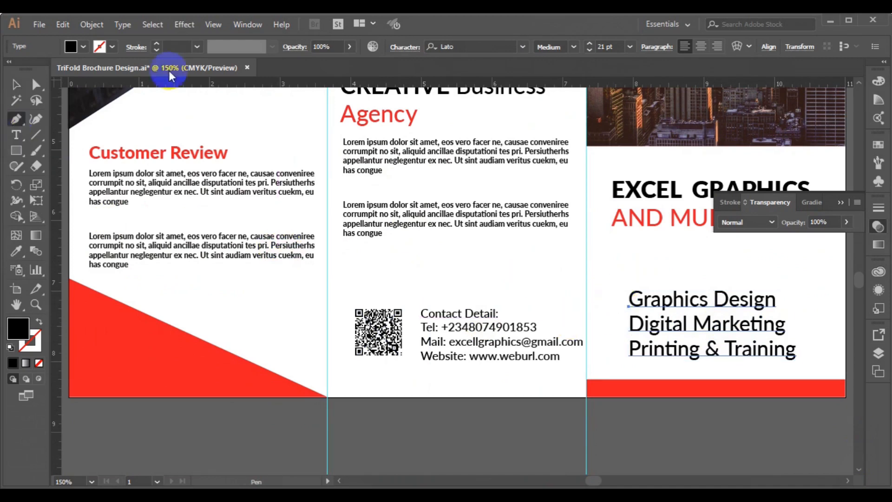
left_click(113, 44)
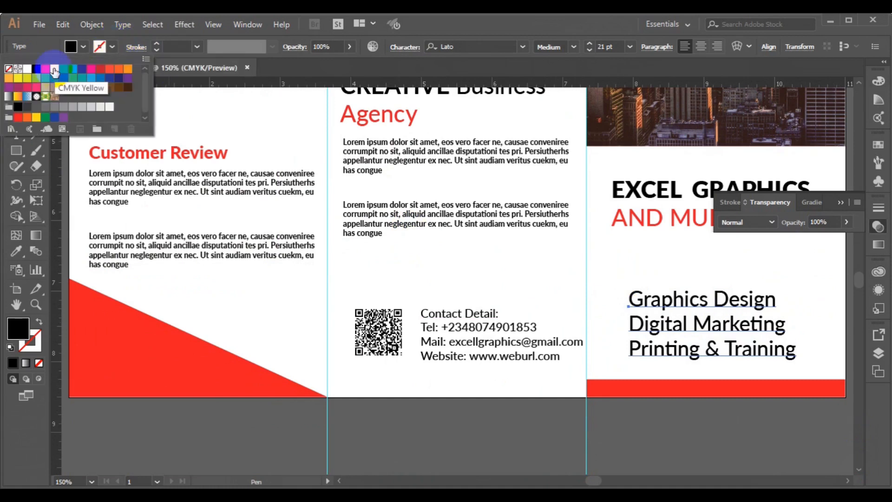
Try a black, then red outline and no fill on the services list
left_click(37, 70)
left_click(42, 71)
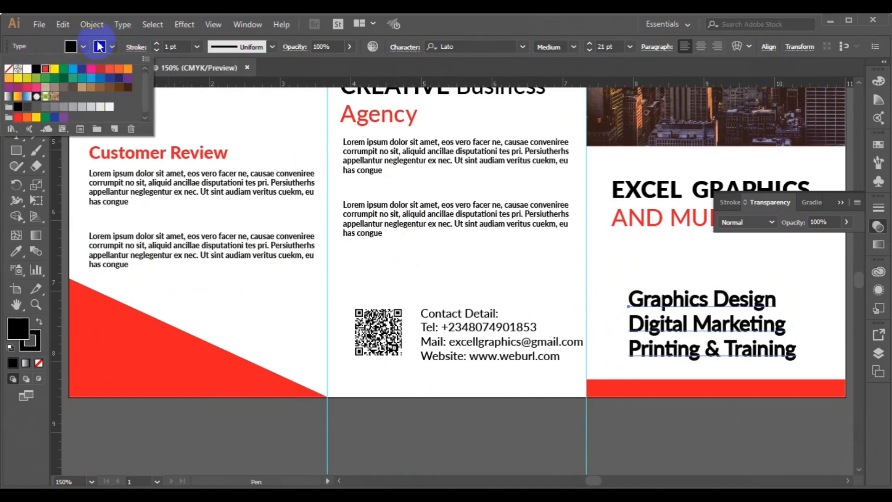
left_click(85, 49)
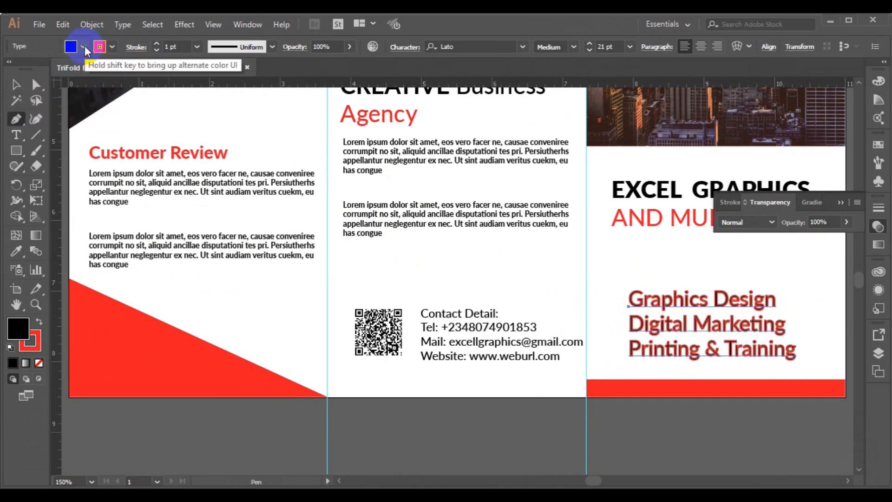
left_click(85, 49)
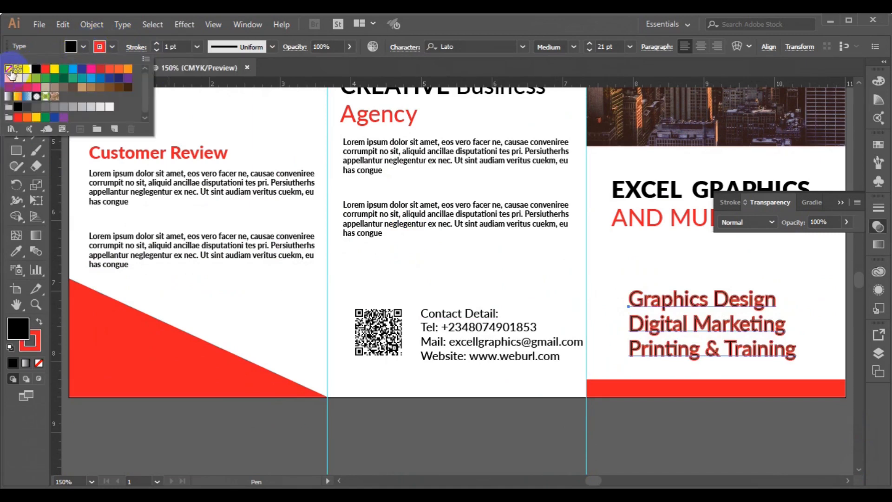
left_click(9, 69)
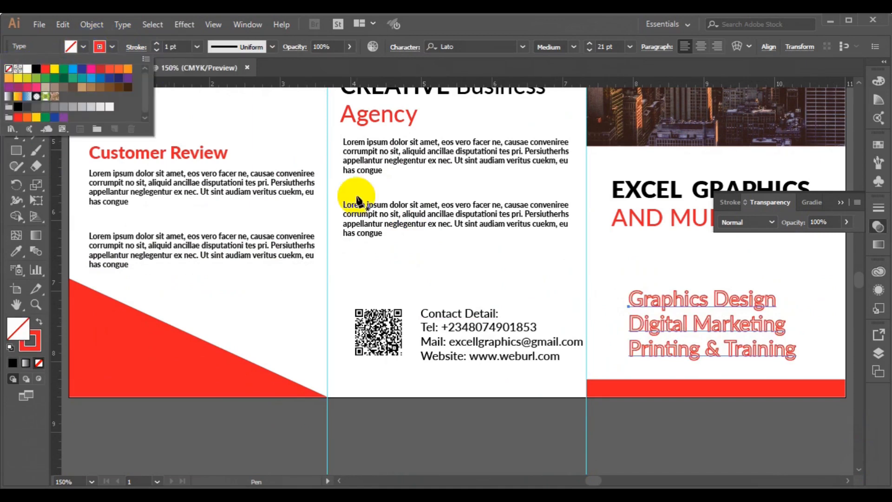
Undo the stray pen points, no-fill and red outline, then deselect everything
left_click(613, 302)
key("ctrl+z")
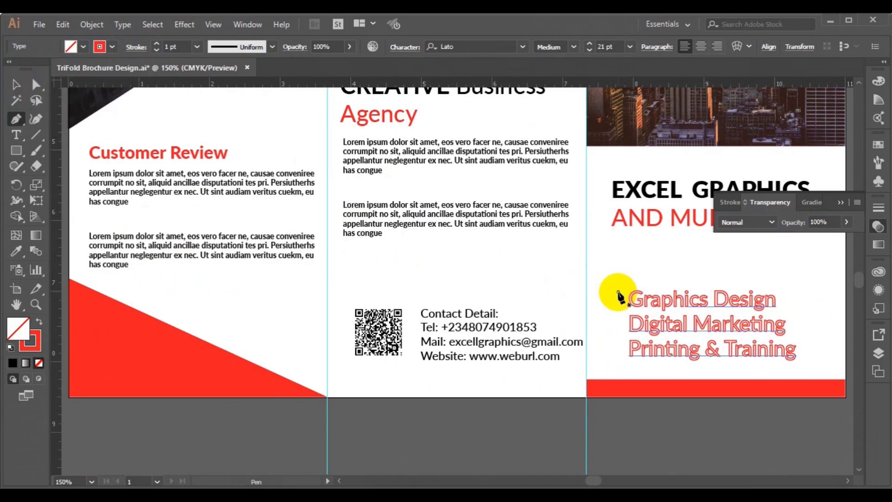
left_click(618, 292)
key("ctrl+z")
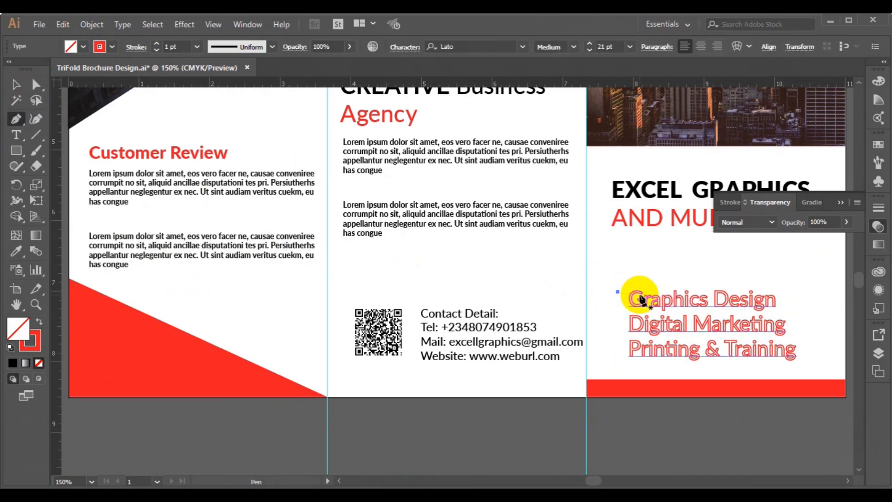
key("ctrl+z")
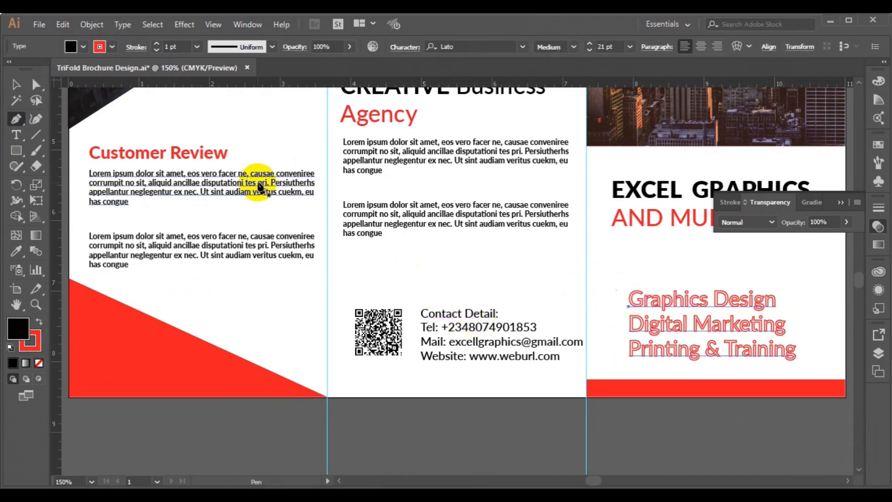
key("ctrl+z")
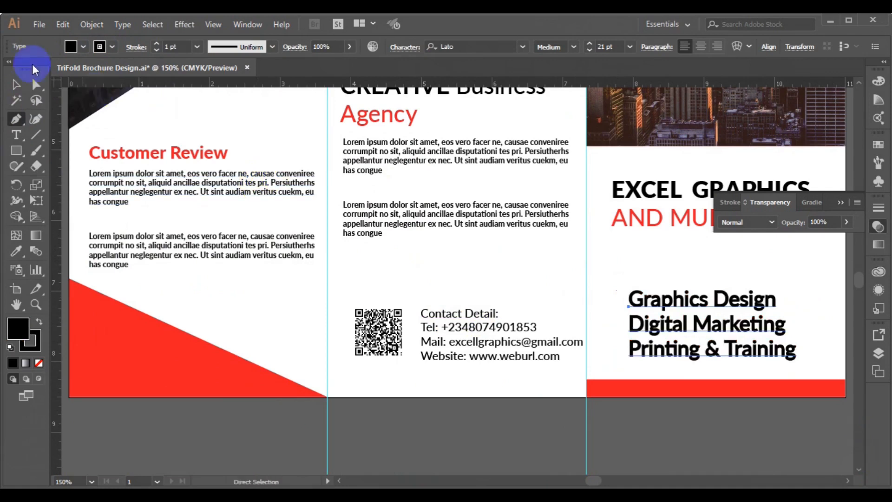
left_click(14, 85)
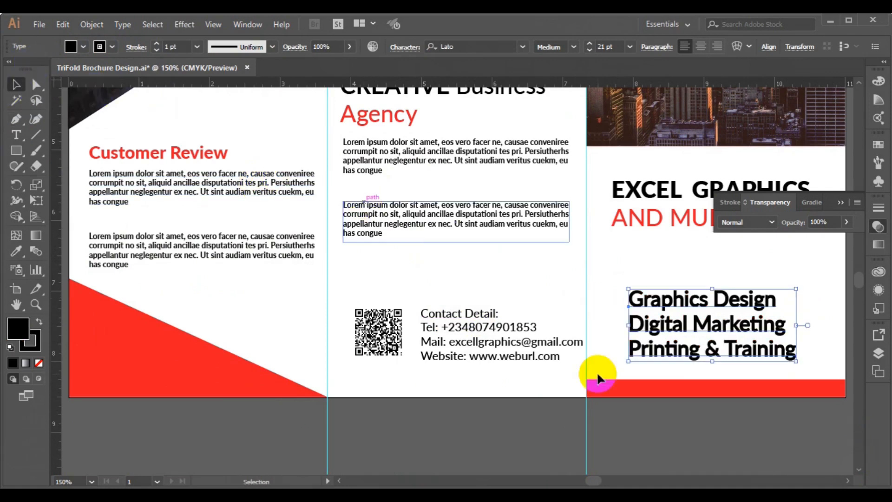
left_click(641, 458)
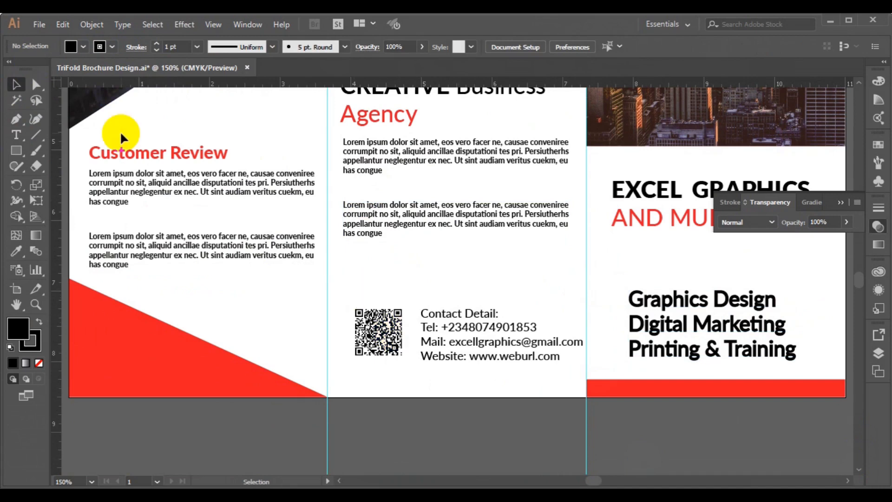
Set the Pen tool to no fill and red stroke, zoomed closer to the services list
left_click(16, 121)
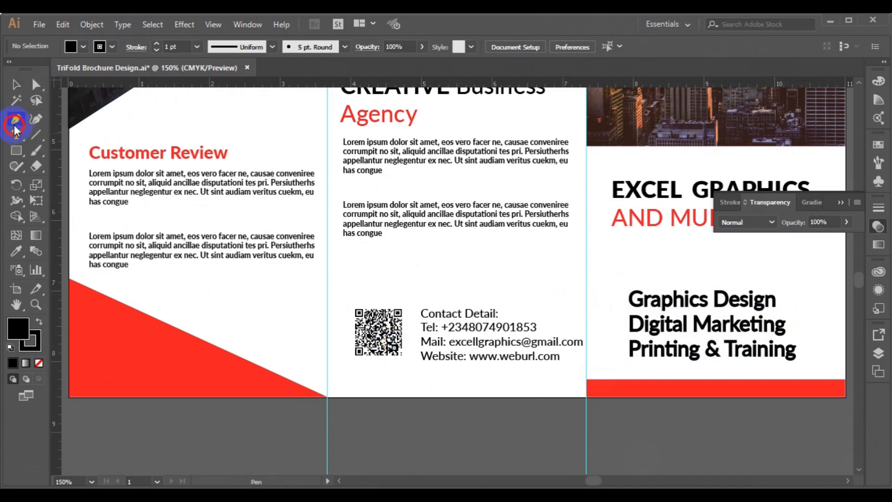
left_click(84, 46)
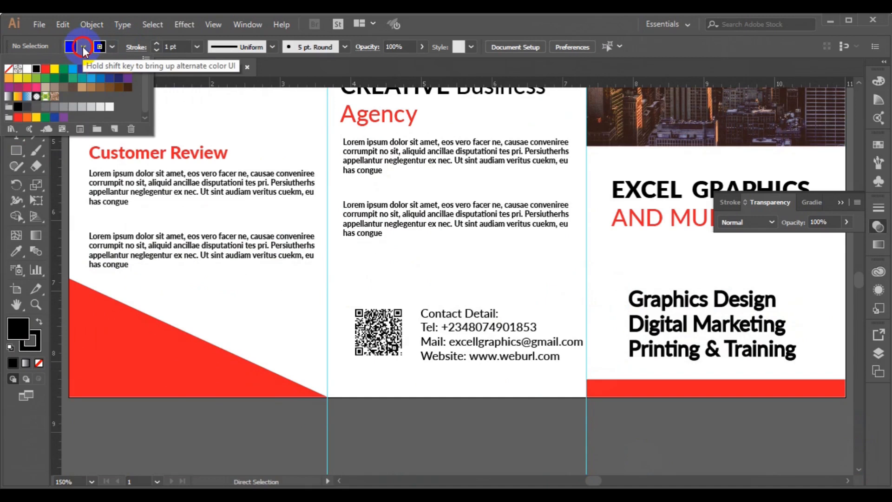
left_click(9, 69)
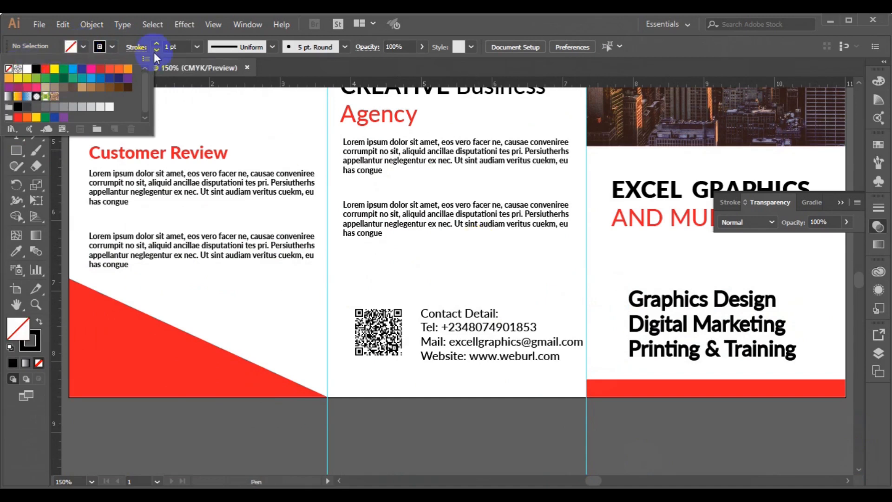
left_click(107, 48)
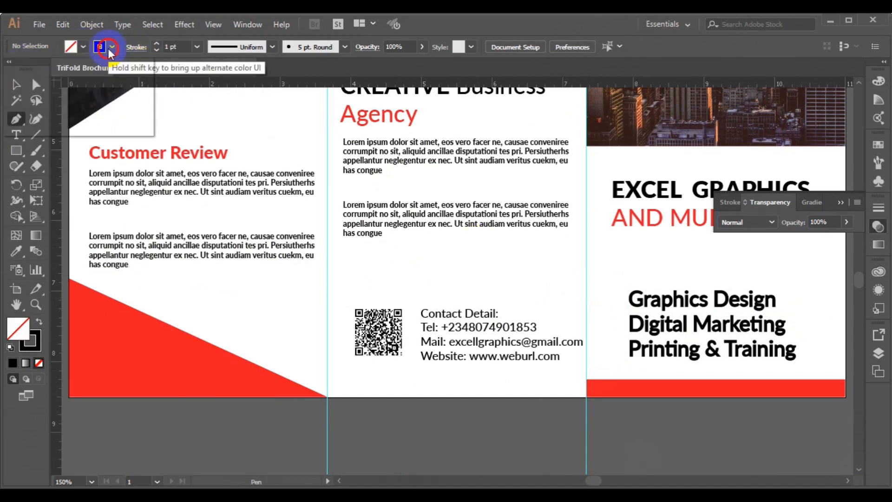
left_click(23, 113)
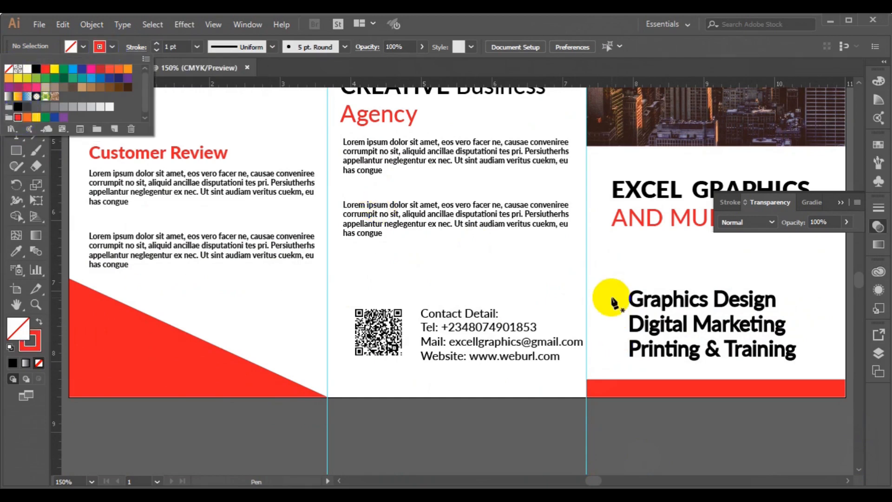
left_click(612, 301)
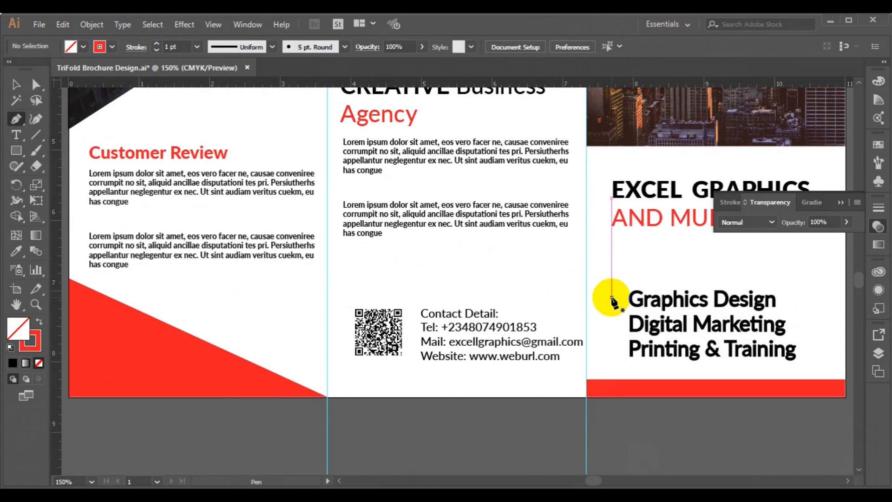
key("ctrl")
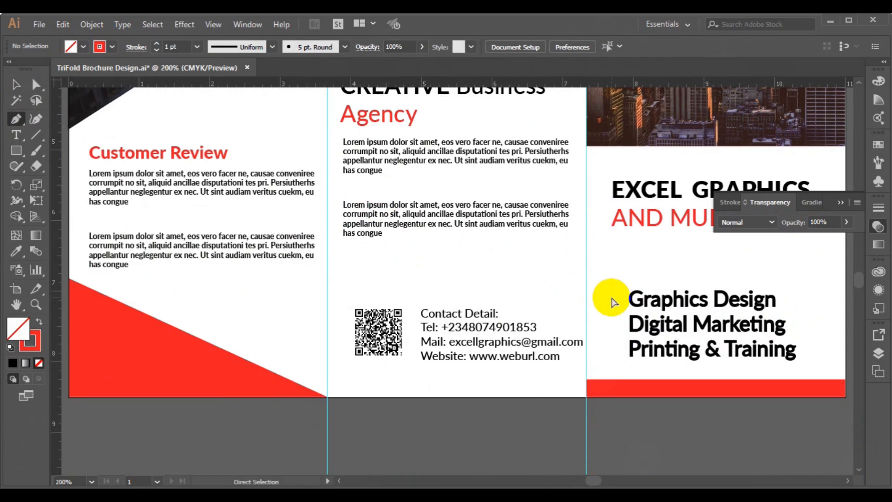
key("ctrl+equal")
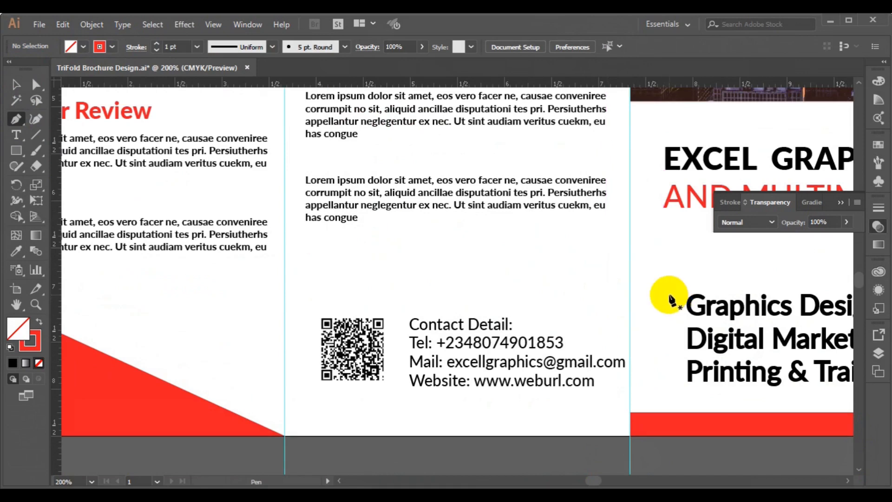
Draw a small red chevron left of 'Graphics Design', inspect its anchors, then delete it
mouse_move(675, 302)
left_mouse_down()
mouse_move(685, 307)
mouse_move(675, 314)
left_mouse_up()
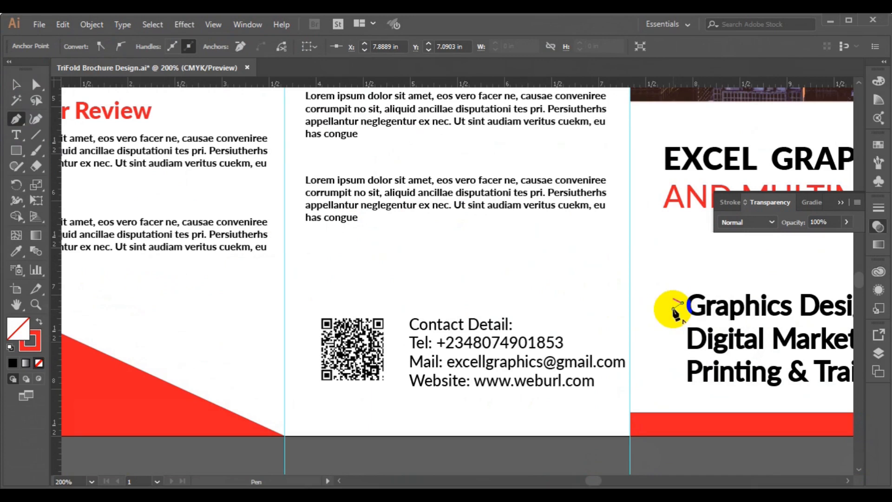
left_click(677, 321, "ctrl")
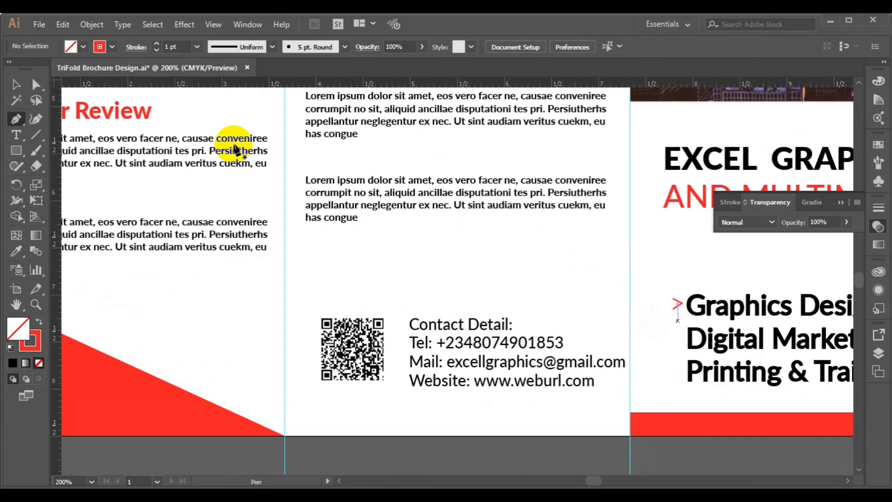
left_click(20, 87)
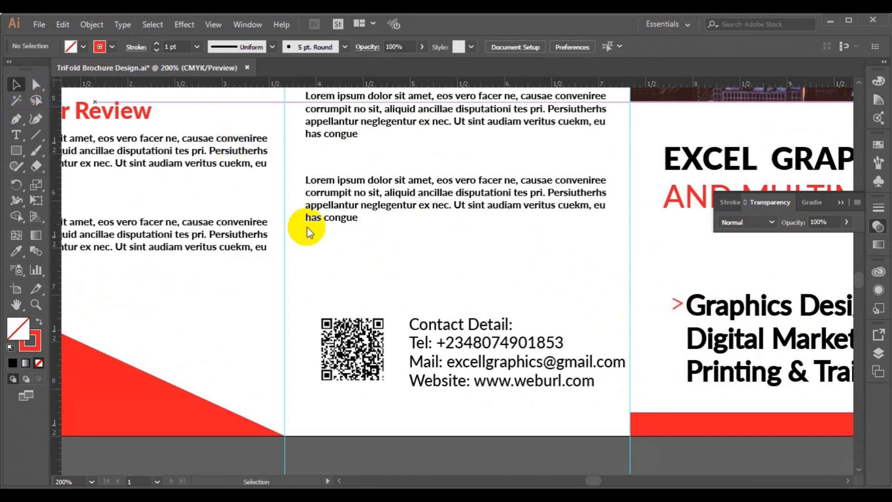
left_click(673, 308)
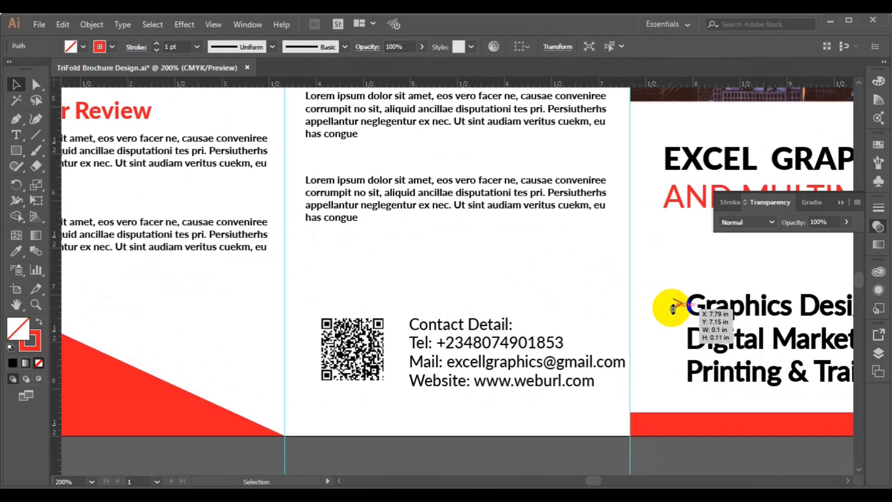
key("a")
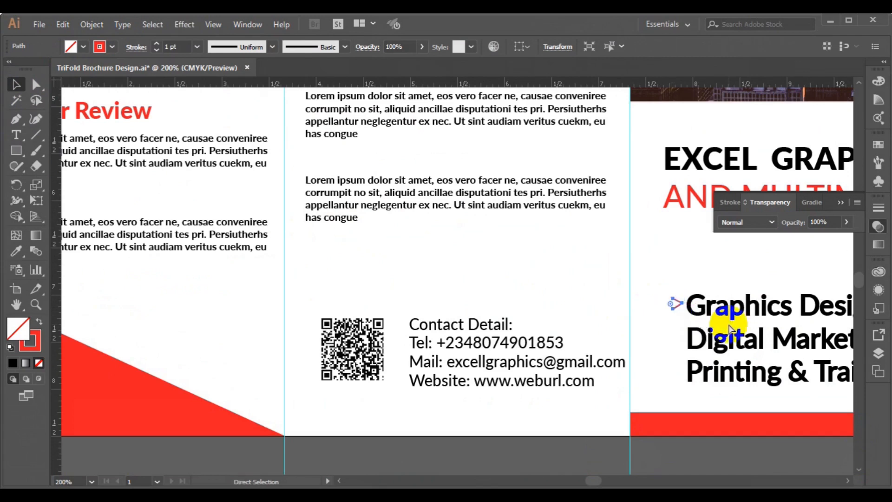
left_click(679, 306)
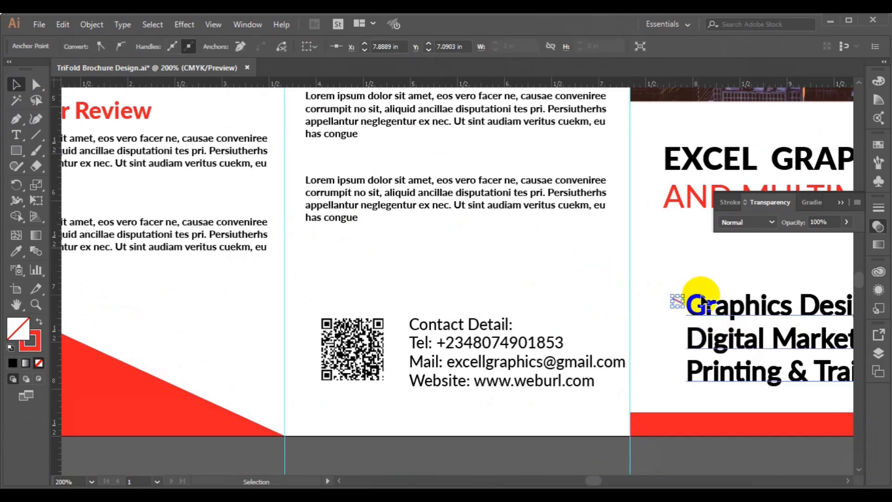
left_click(642, 331)
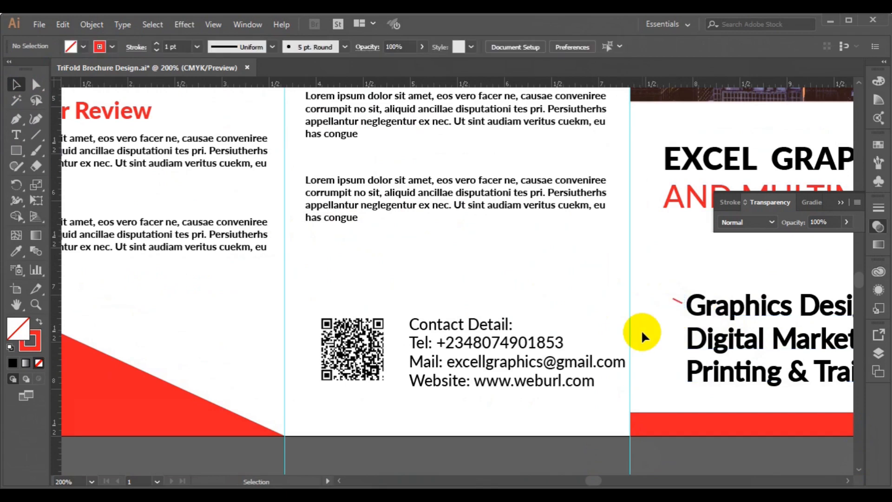
left_click(678, 307)
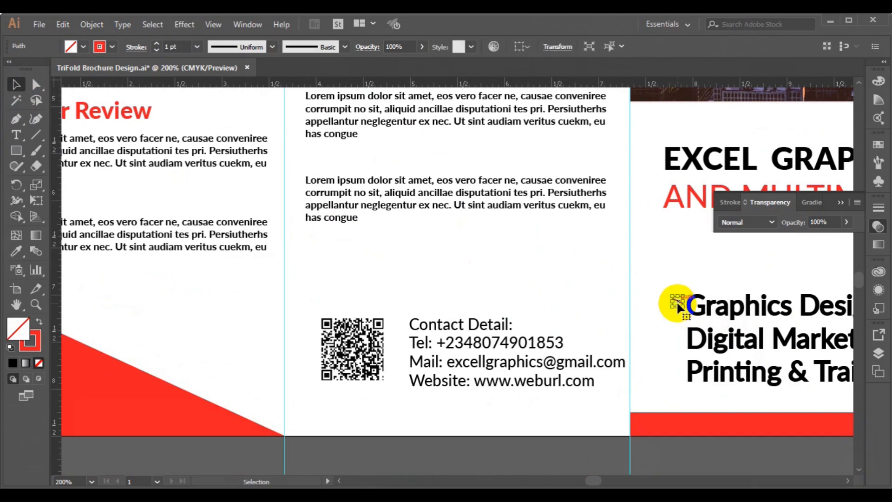
key("Delete")
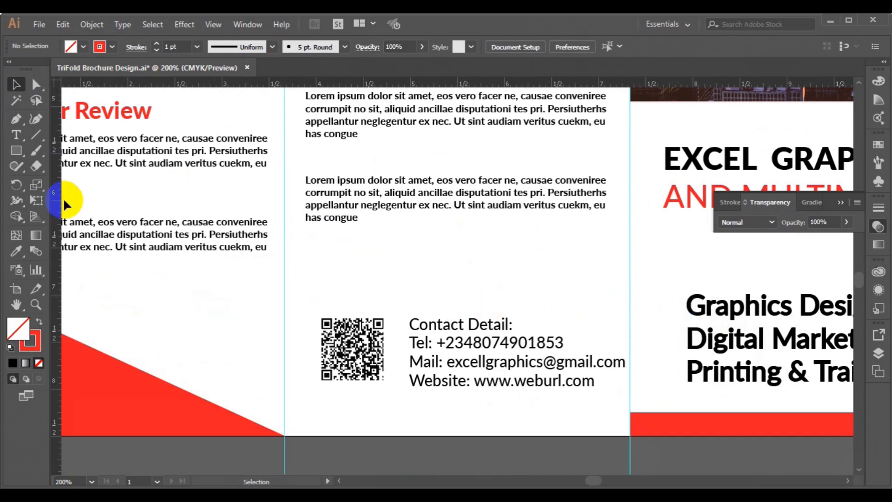
Redraw a red '>' chevron left of 'Graphics Design' and shrink it to about 0.07 × 0.11 in
left_click(16, 119)
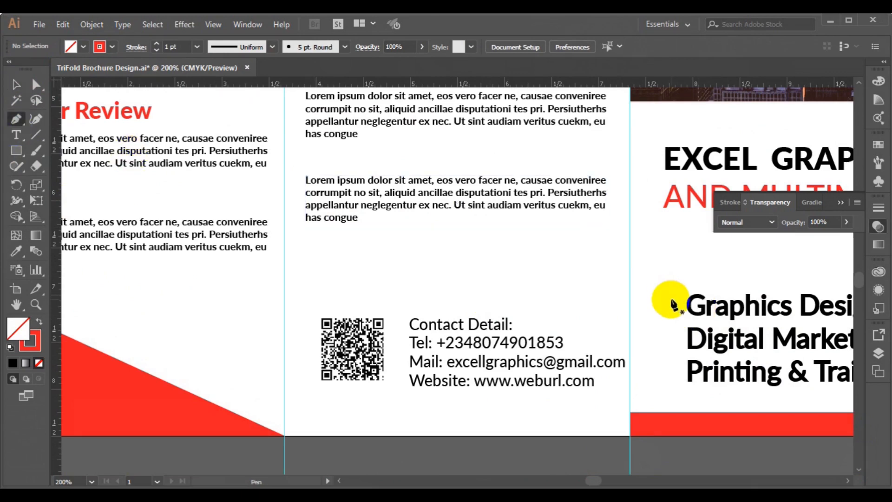
left_click_drag(674, 303, 673, 310)
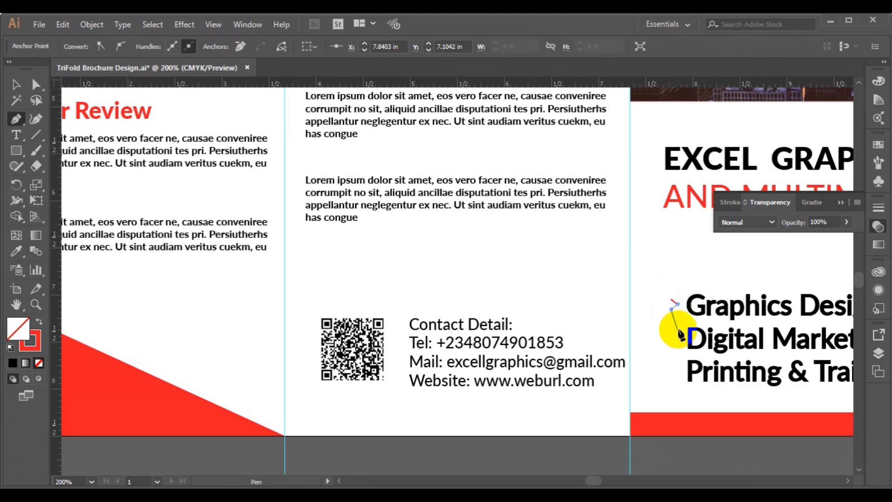
left_click(474, 255, "ctrl")
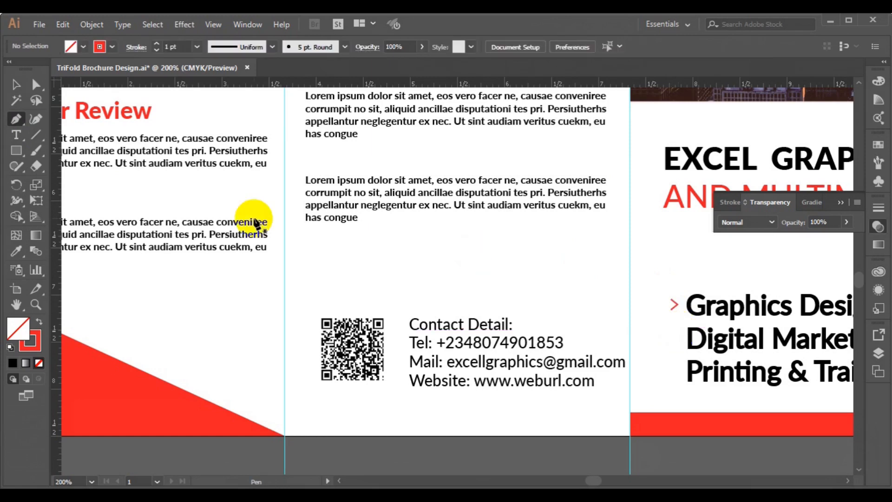
left_click(15, 85)
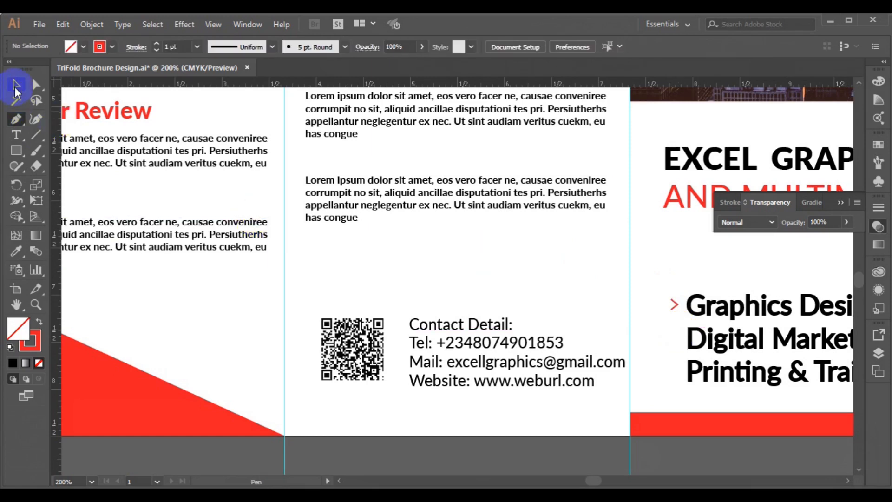
left_click(672, 307)
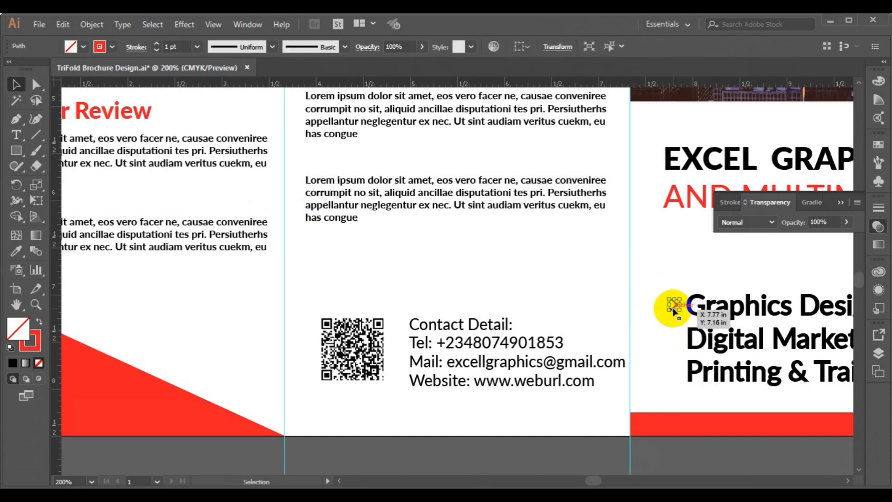
left_click_drag(673, 310, 672, 304)
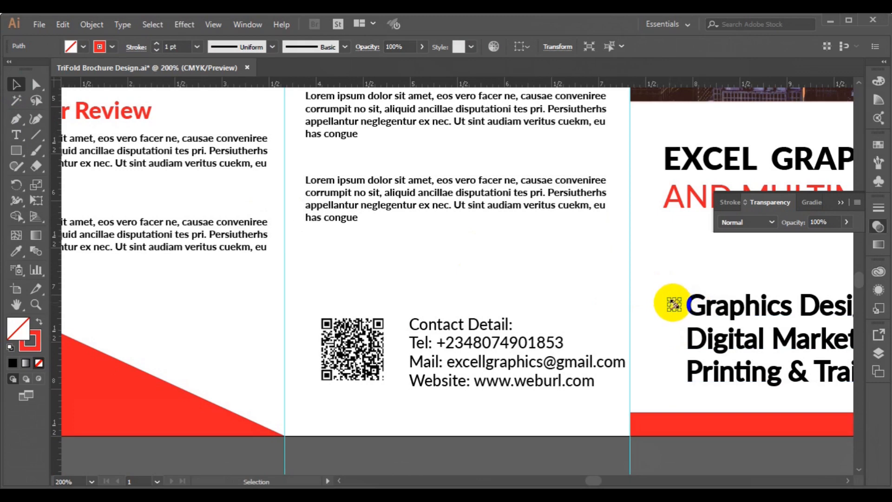
left_click_drag(673, 303, 674, 304)
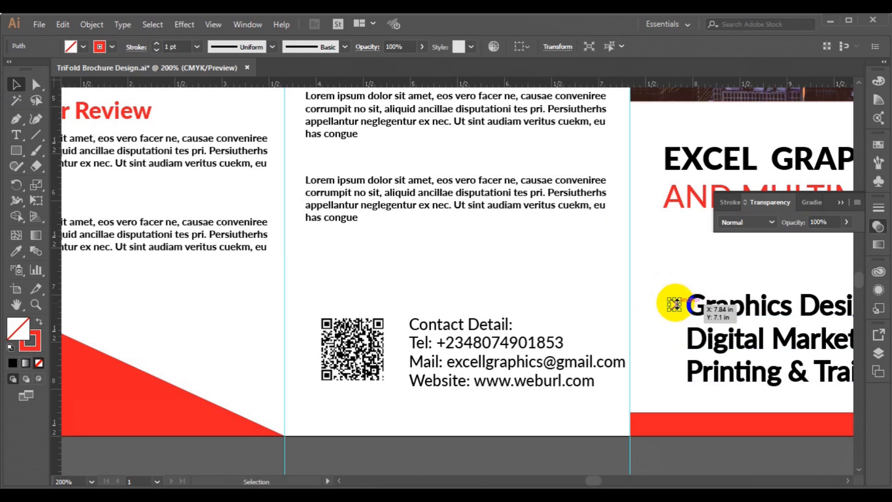
left_click(650, 308)
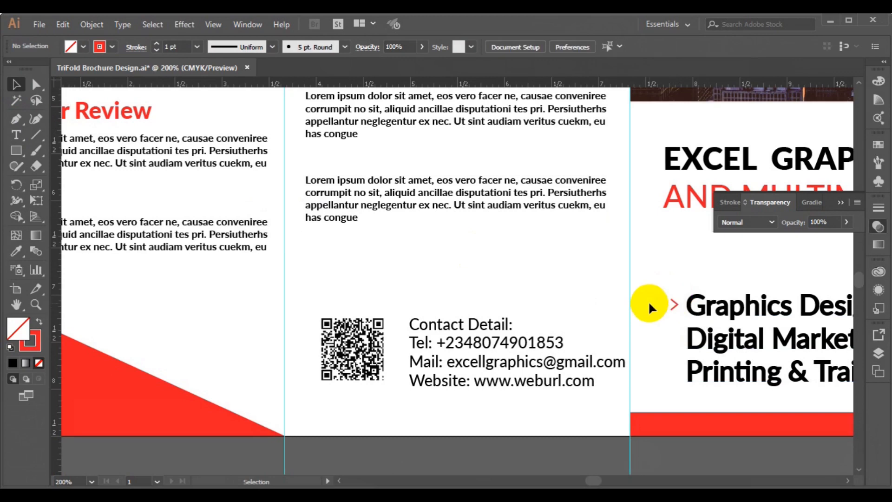
left_click(672, 308)
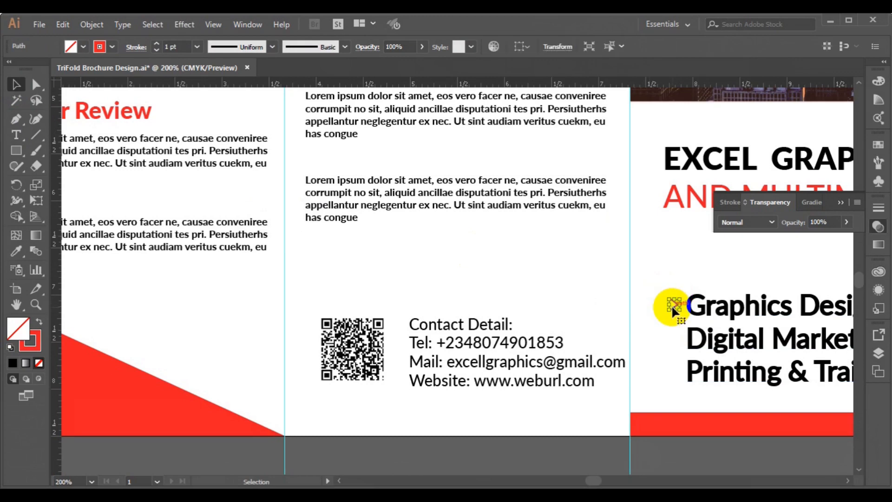
Shrink the chevron slightly and nudge it into place beside 'Graphics Design'
left_click_drag(673, 305, 675, 304)
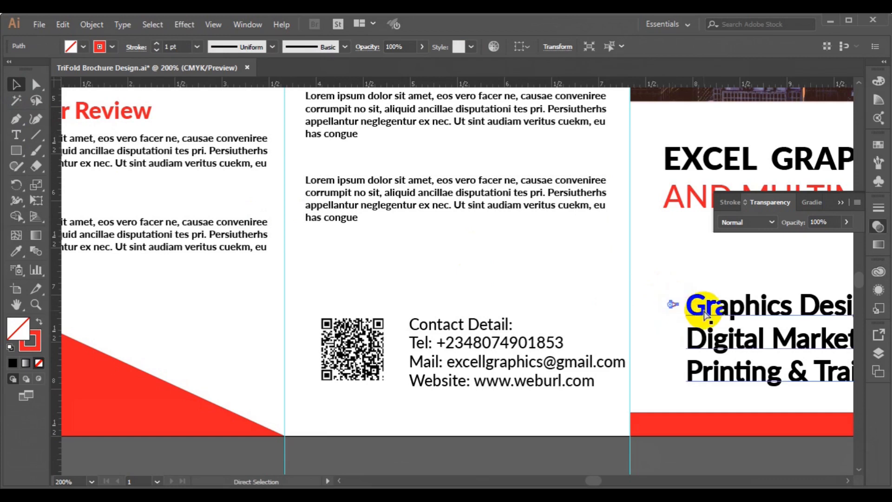
mouse_move(674, 304)
left_mouse_down()
mouse_move(680, 309)
mouse_move(673, 302)
left_mouse_up()
left_click(661, 300)
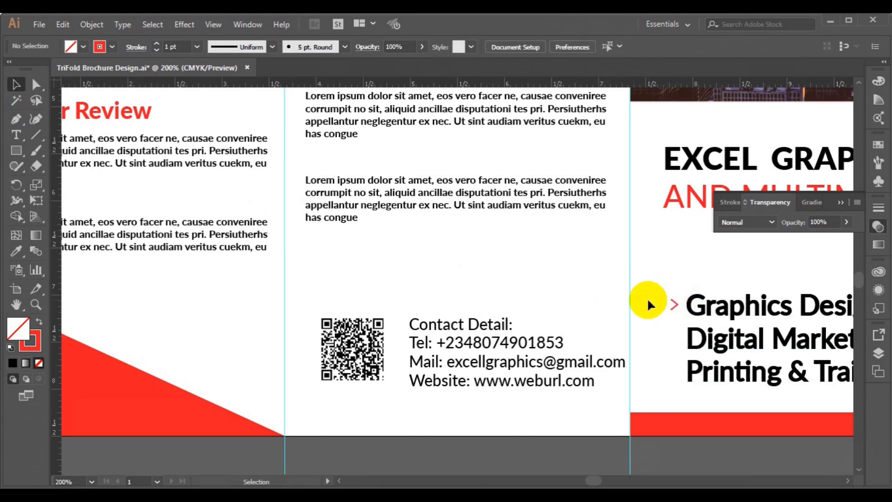
left_click(675, 310)
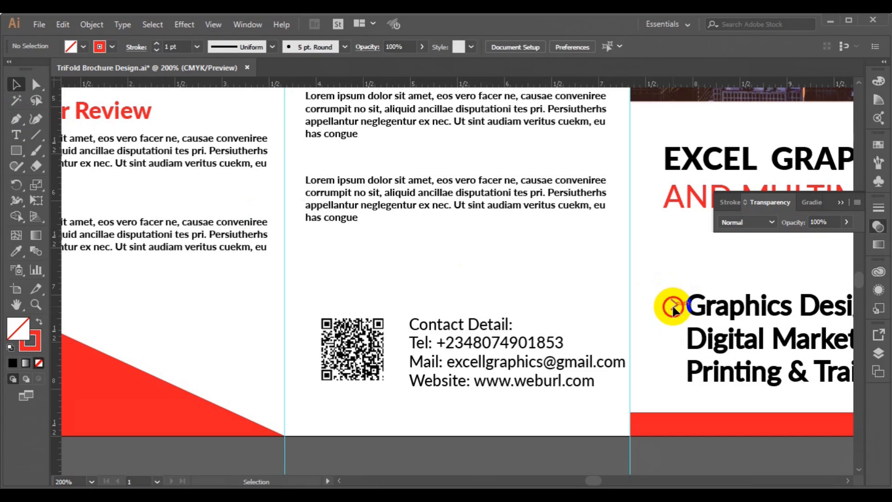
Copy the chevron beside 'Digital Marketing' and 'Printing & Training', then fit the whole brochure
left_click_drag(673, 309, 673, 343)
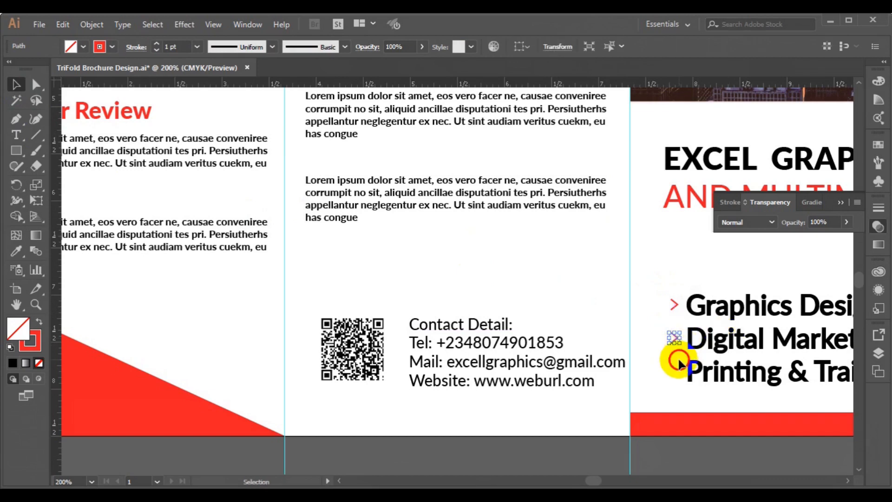
left_click(679, 361)
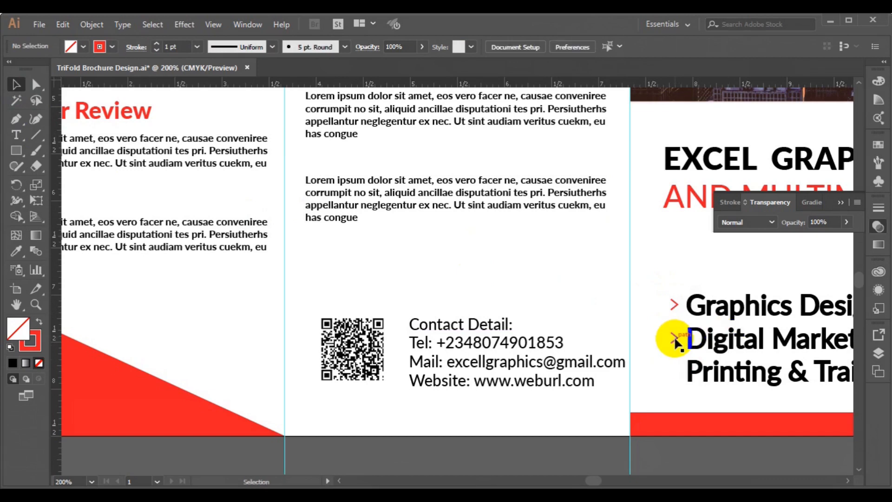
left_click_drag(675, 341, 679, 375)
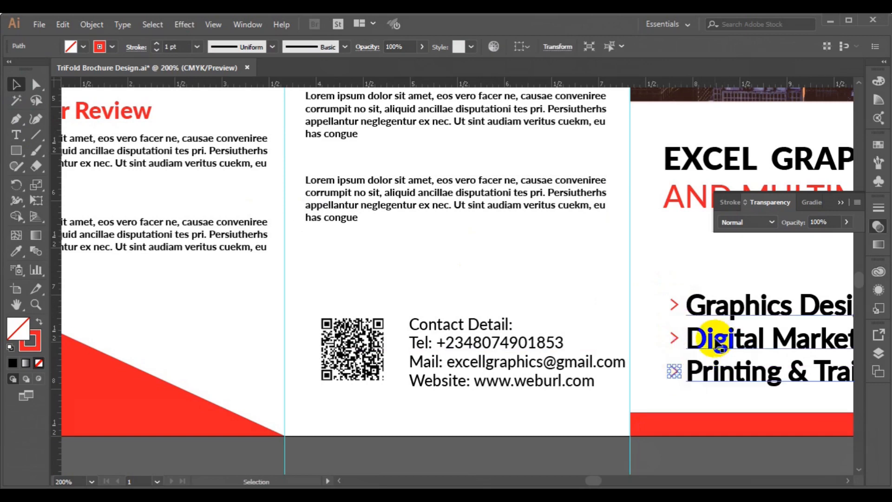
key("ctrl+0")
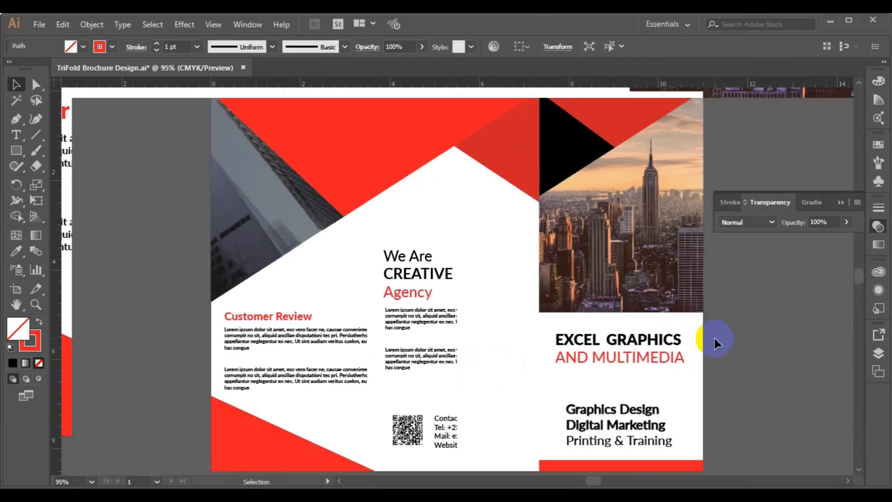
Set the services list text to Lato Light weight
left_click(759, 375)
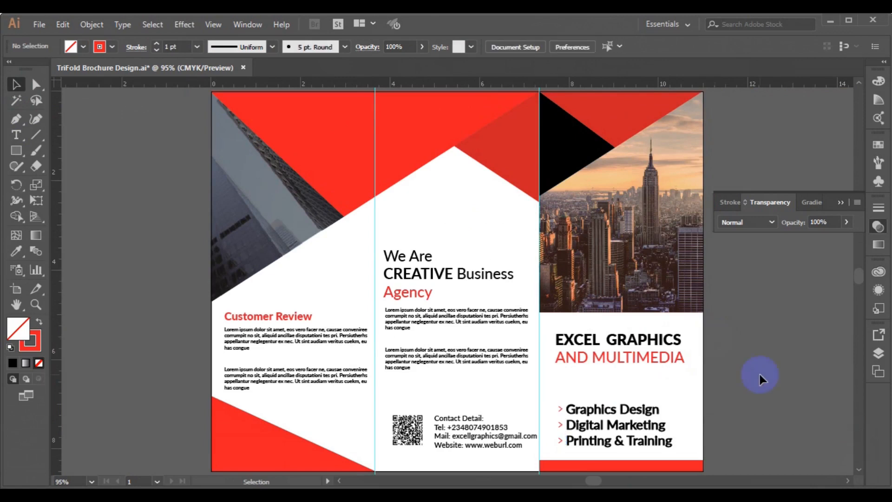
left_click(636, 429)
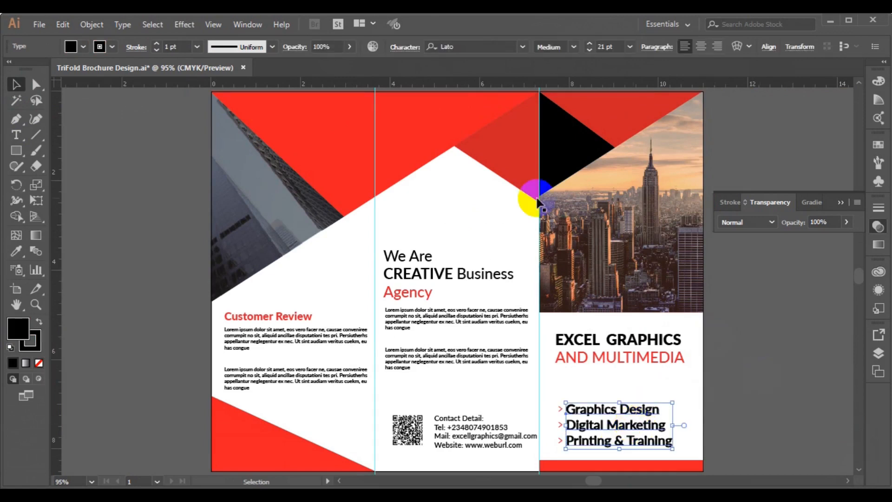
left_click(575, 46)
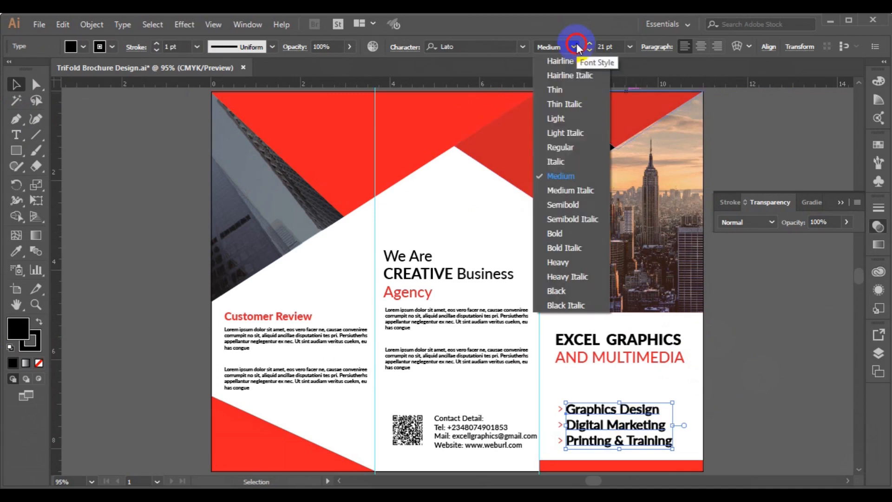
left_click(565, 121)
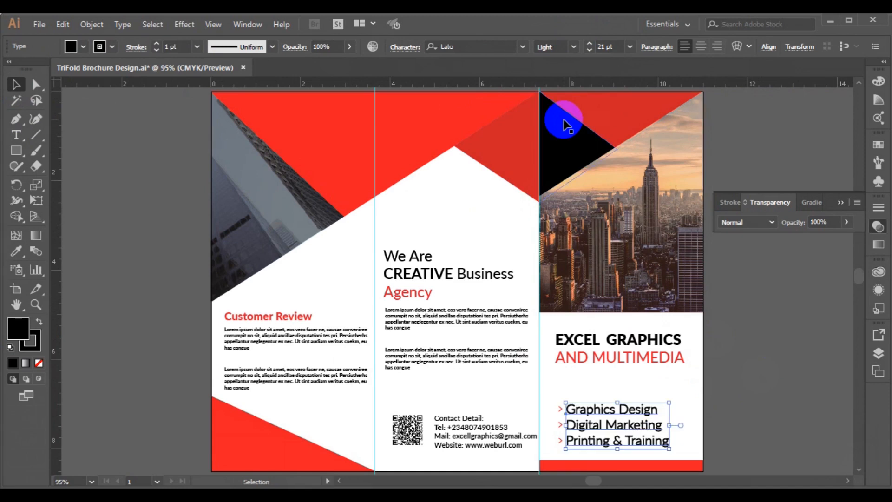
left_click(741, 399)
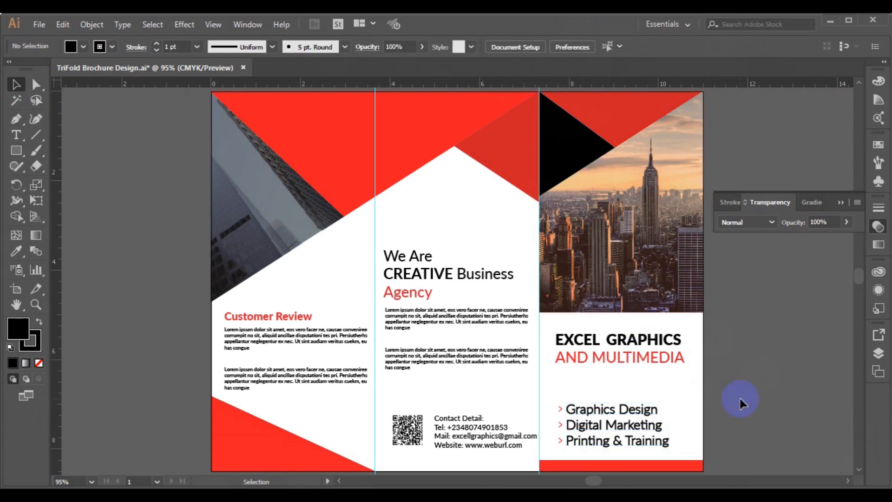
left_click(619, 425)
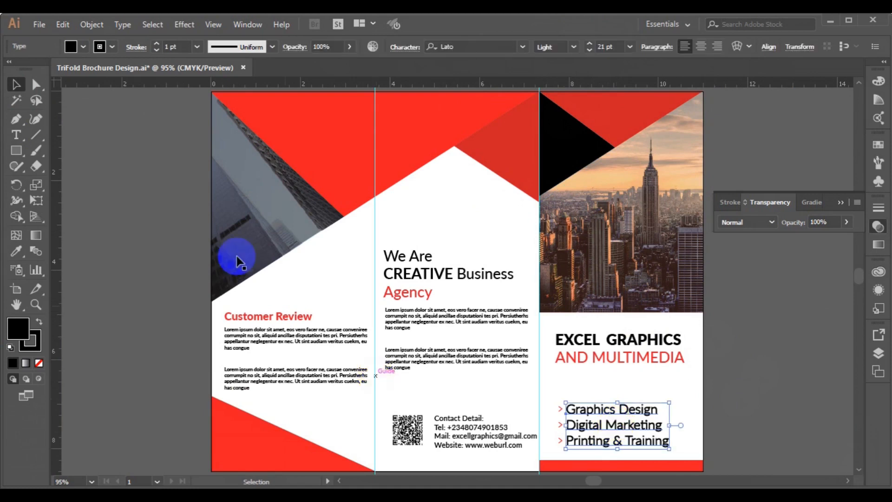
Remove the outline stroke from all the services text, then deselect it
left_click(16, 135)
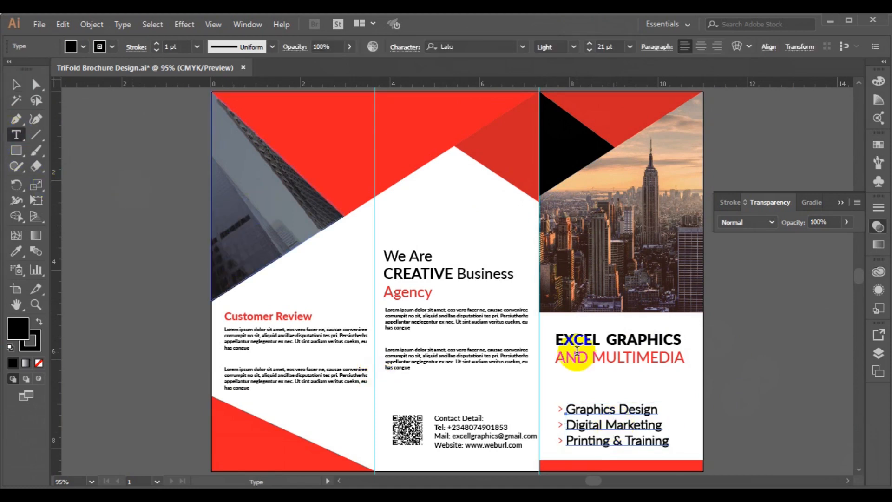
left_click(616, 418)
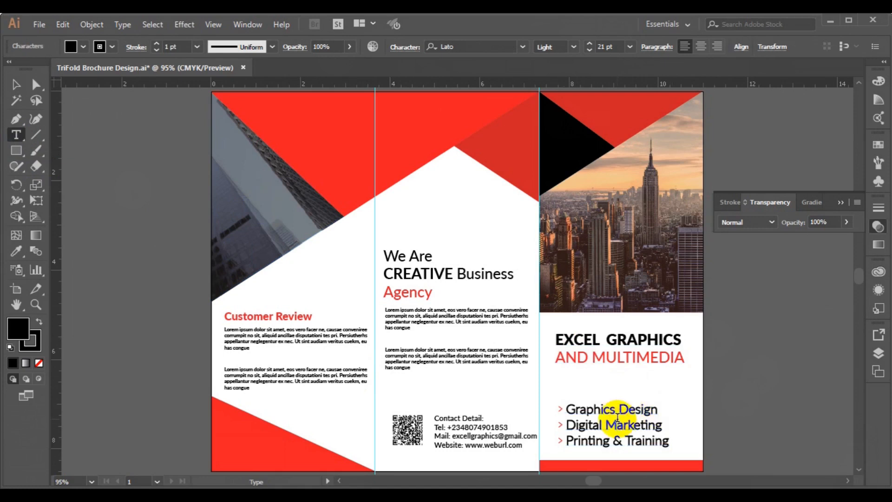
key("ctrl+a")
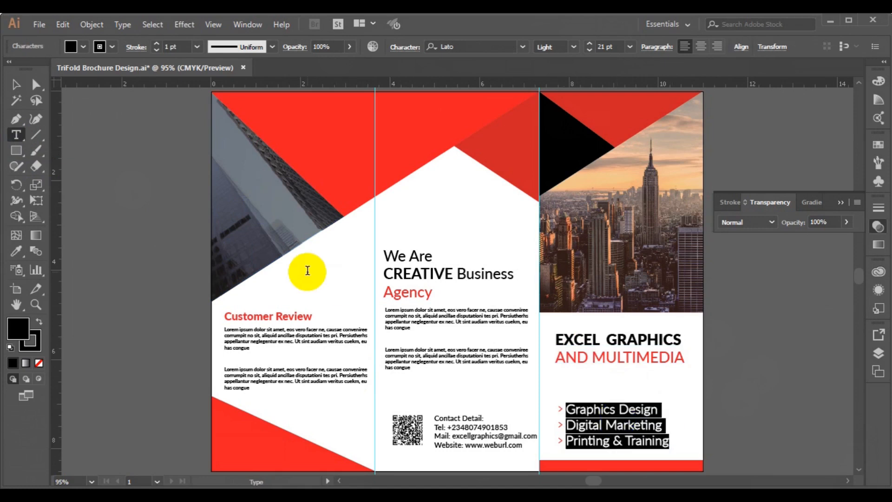
left_click(112, 46)
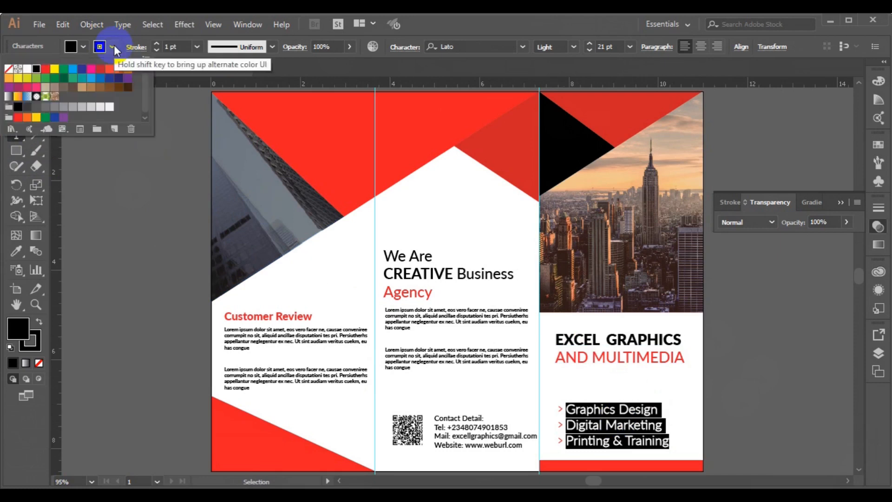
left_click(9, 69)
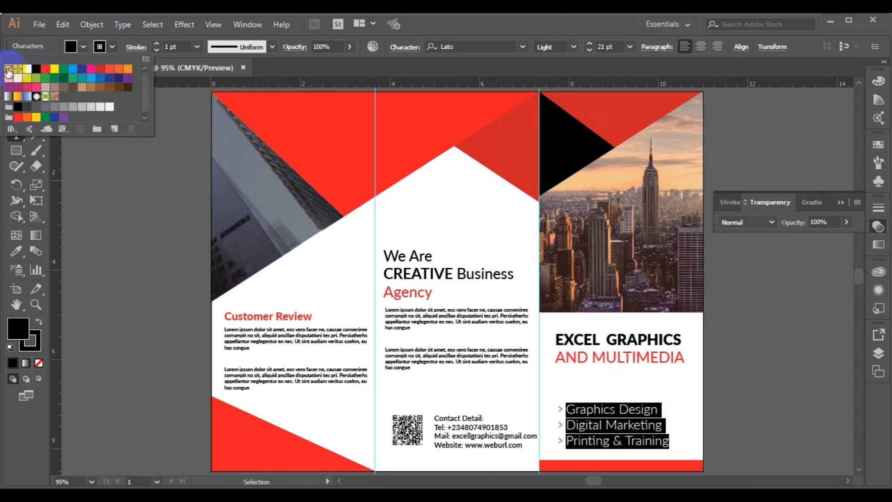
left_click(589, 421)
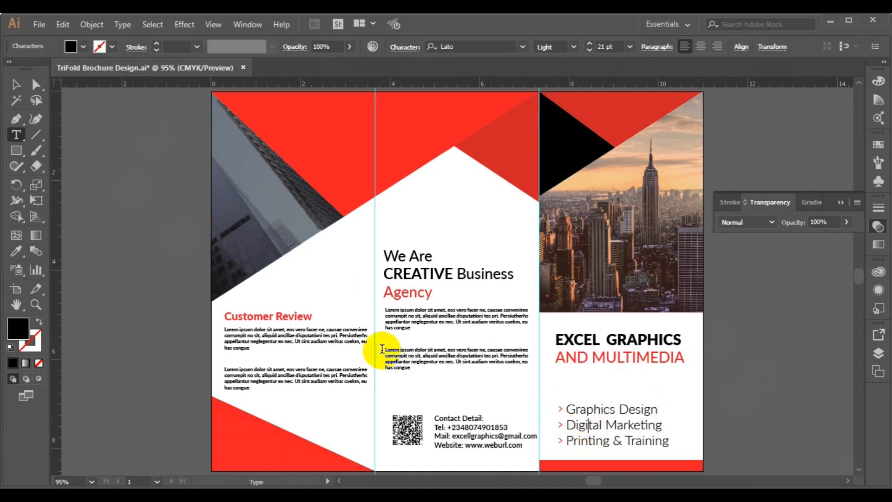
left_click(15, 84)
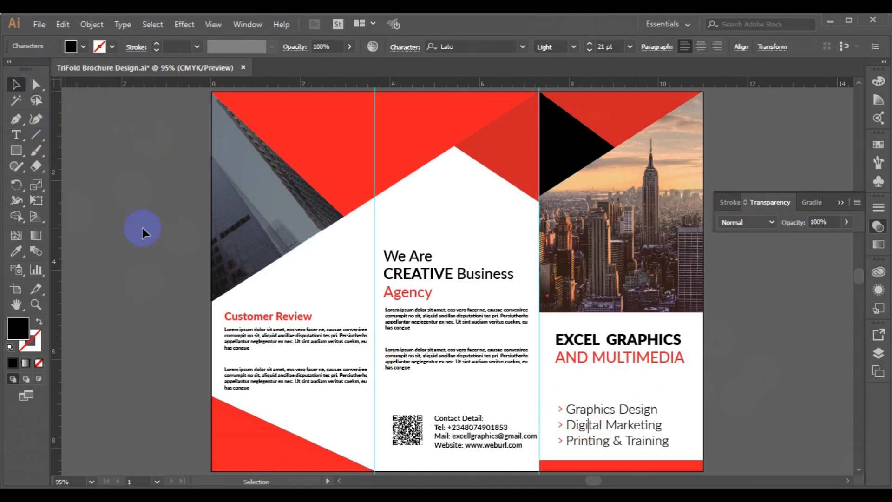
left_click(142, 228)
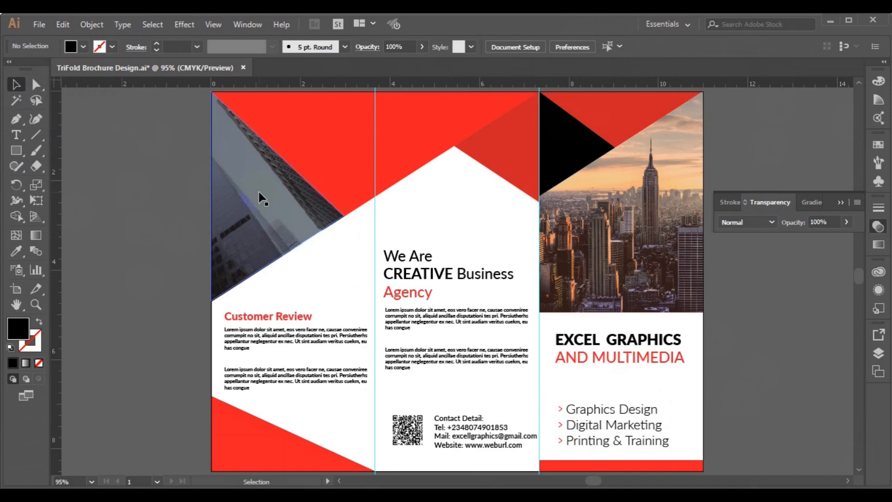
Duplicate the centre heading over the left panel's building photo and make it white
left_click(425, 279)
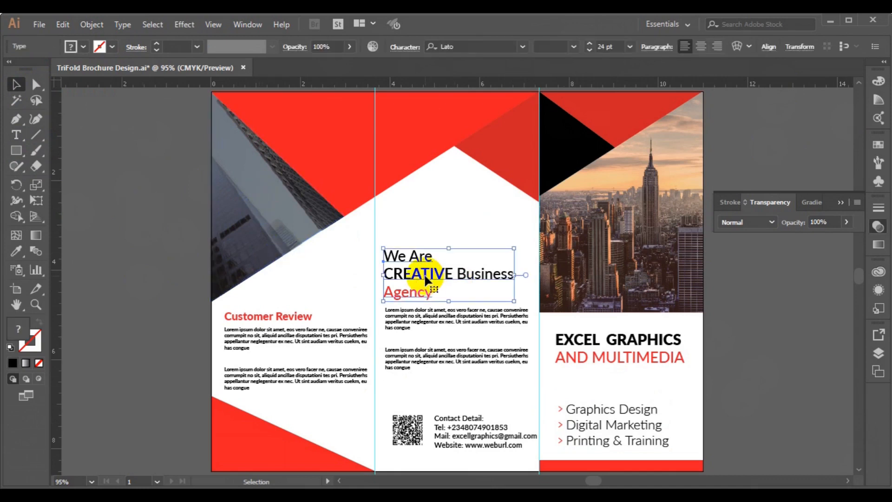
left_click_drag(425, 279, 258, 203)
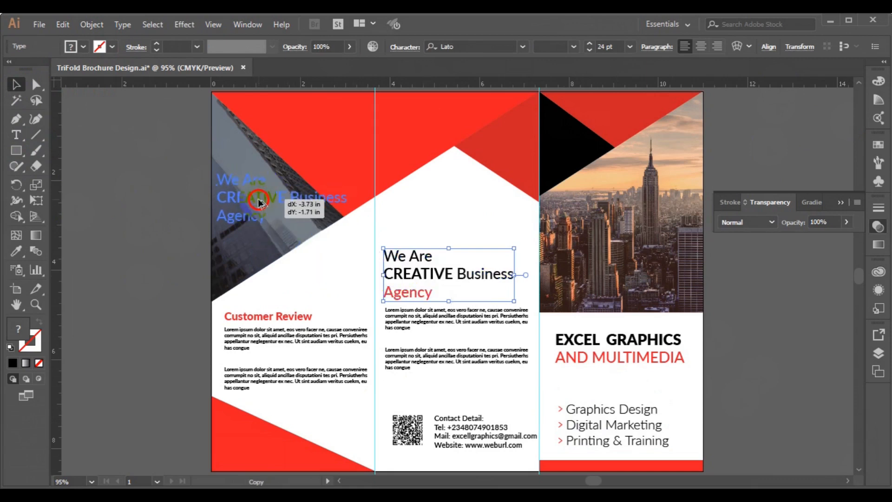
left_click_drag(260, 202, 257, 196)
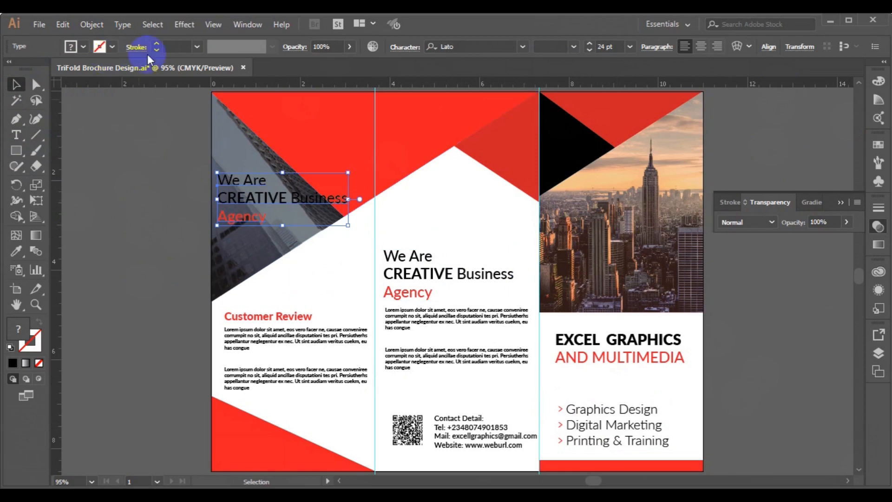
left_click(83, 46)
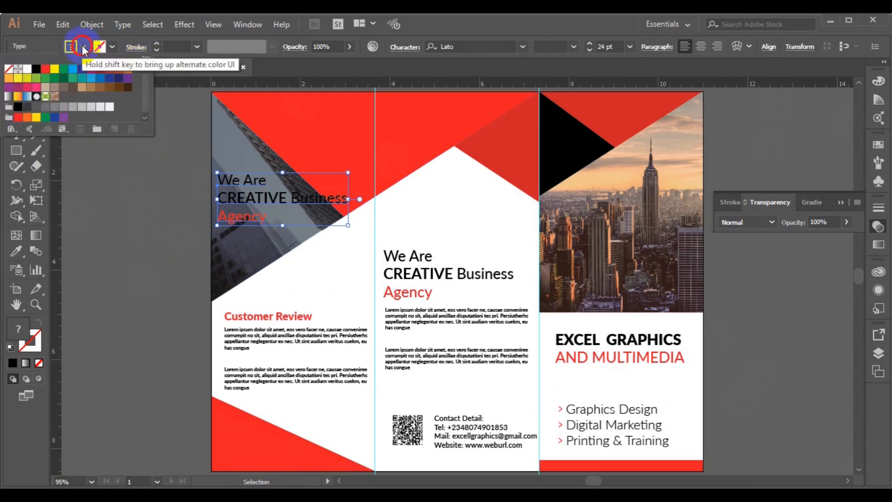
left_click(27, 70)
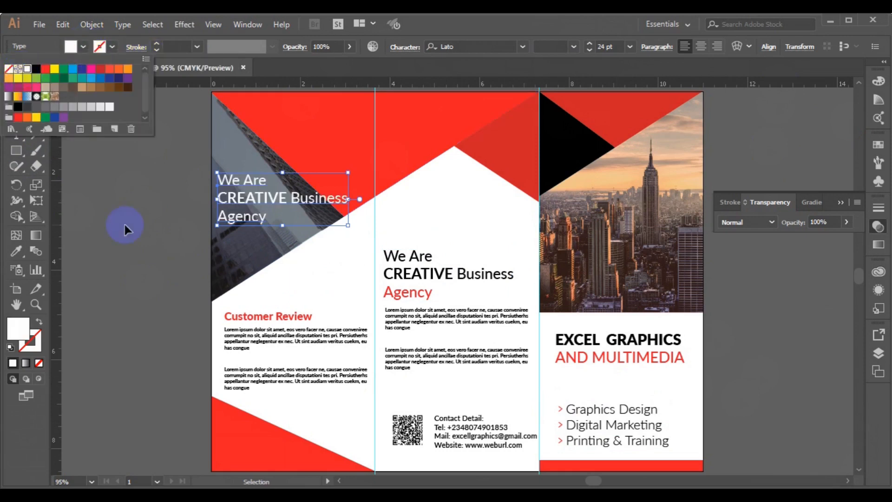
left_click(124, 225)
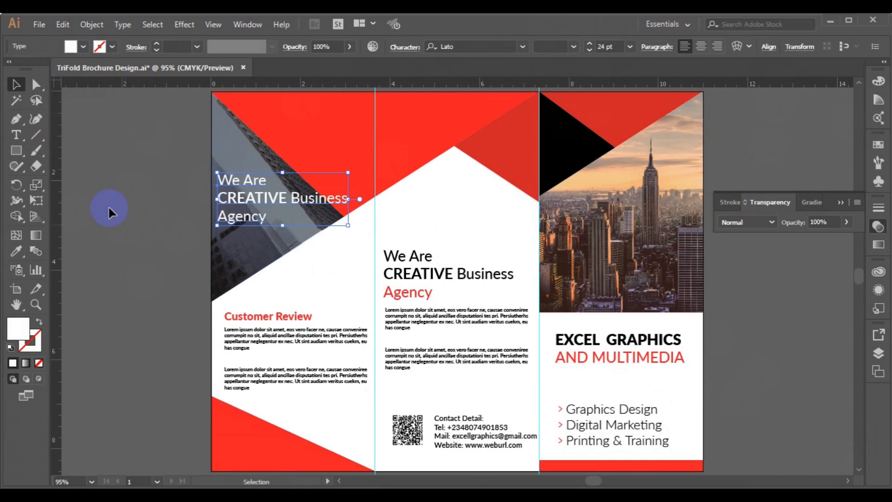
Put 'Business' on its own line in the white heading copy and nudge it into place
left_click(14, 139)
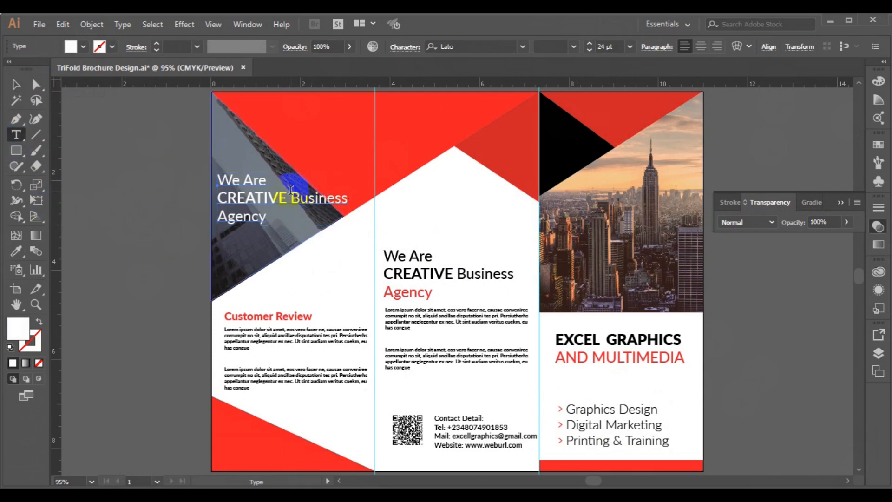
left_click(290, 193)
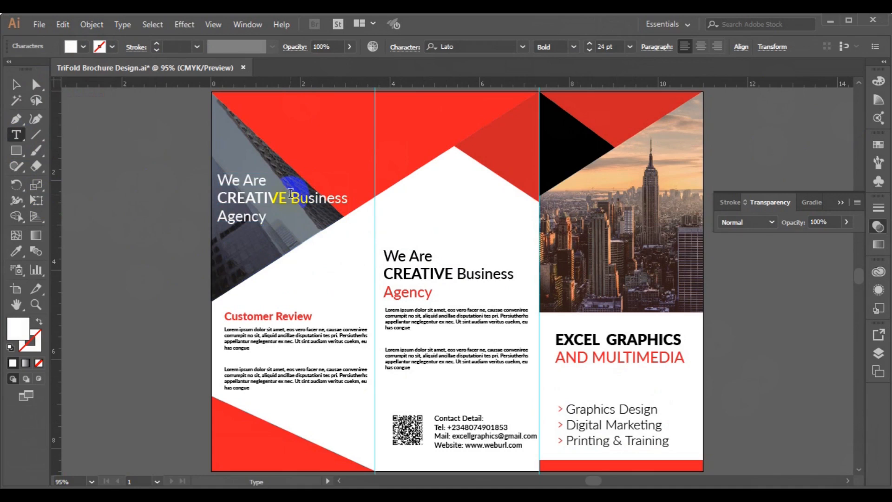
key("Return")
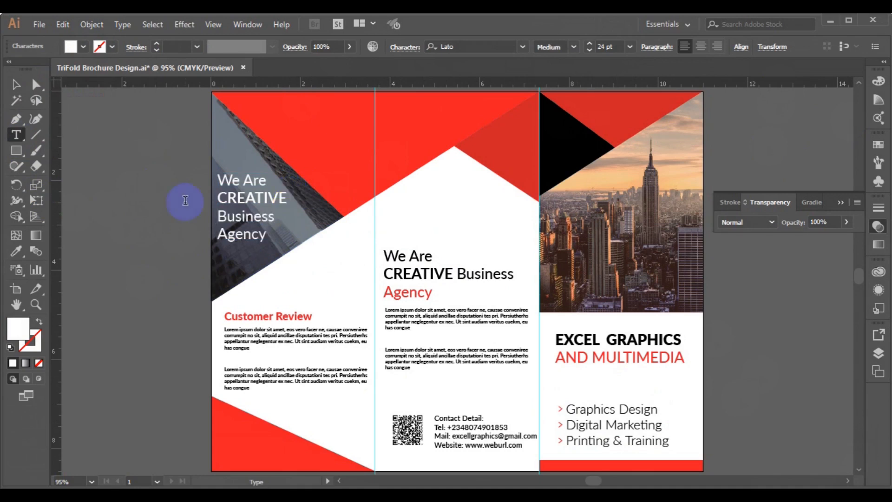
left_click(16, 84)
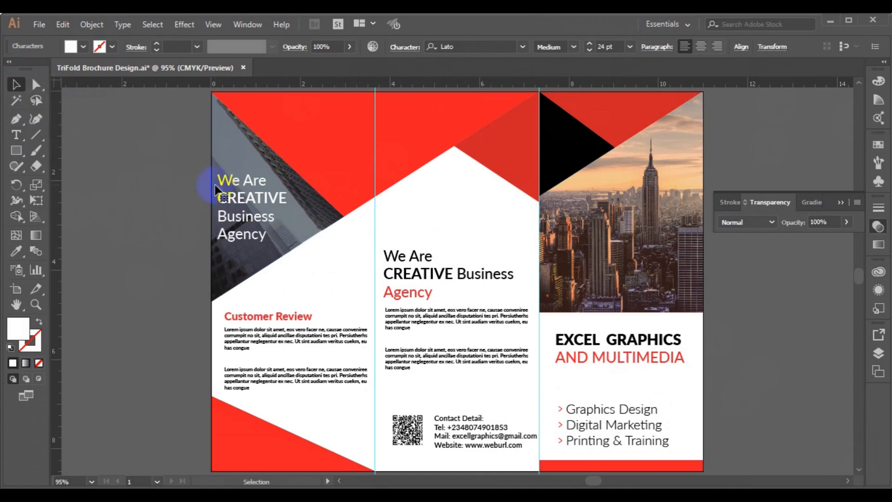
left_click_drag(242, 199, 244, 194)
key("ctrl+shift+a")
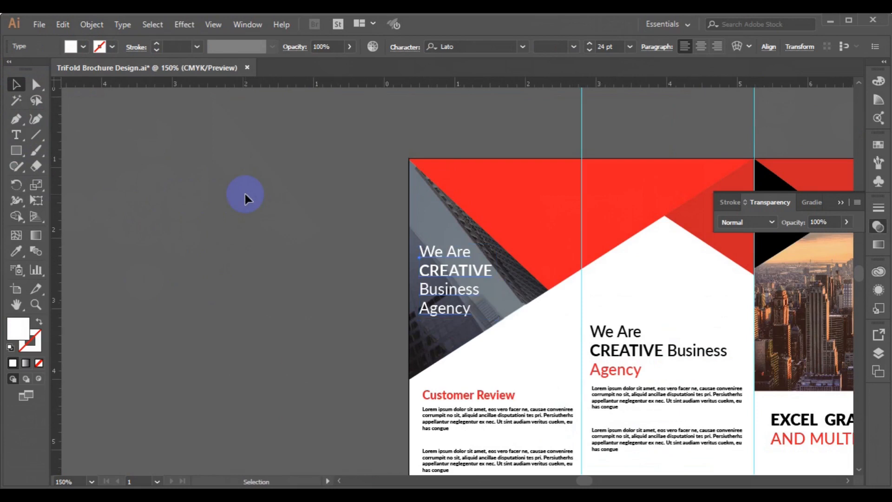
Zoom in and draw a short Pen-tool line beneath 'Agency' in the left-panel heading
key("ctrl+plus")
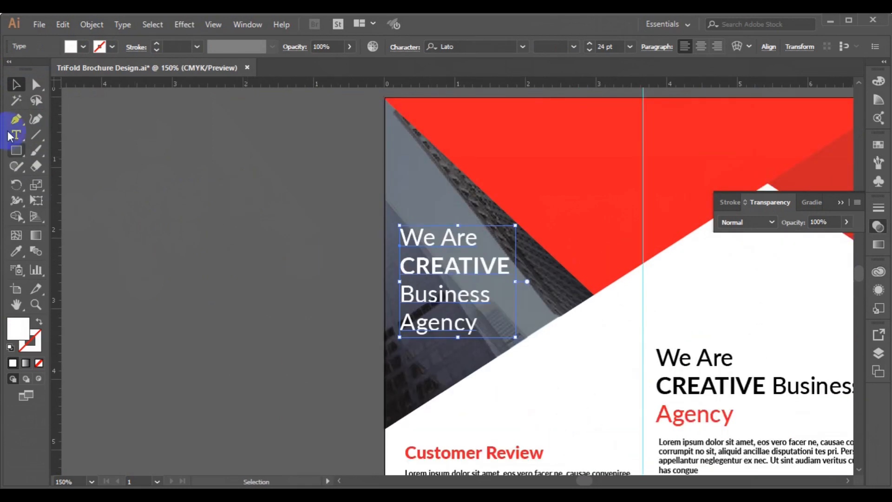
left_click(15, 121)
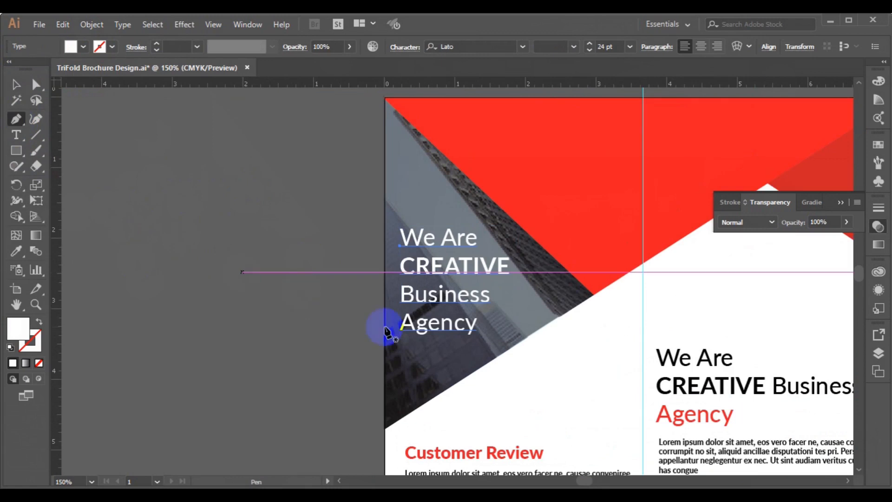
left_click_drag(400, 341, 432, 344)
key("ctrl")
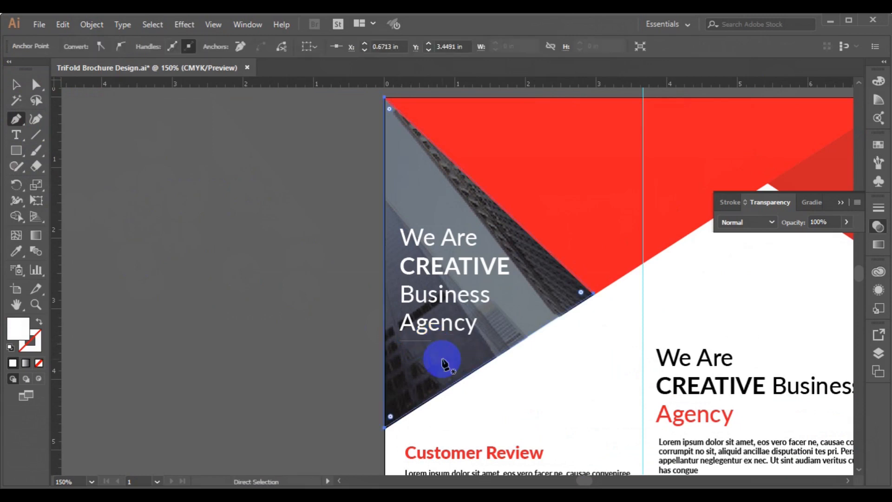
left_click(219, 265, "ctrl")
Give the line under 'Agency' no fill, a red stroke and a 3 pt stroke weight
left_click(18, 85)
left_click(392, 331)
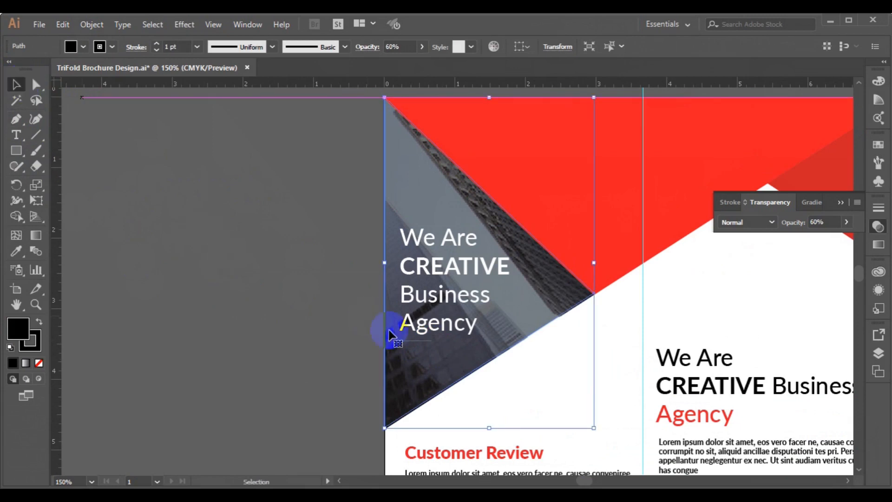
left_click(422, 345)
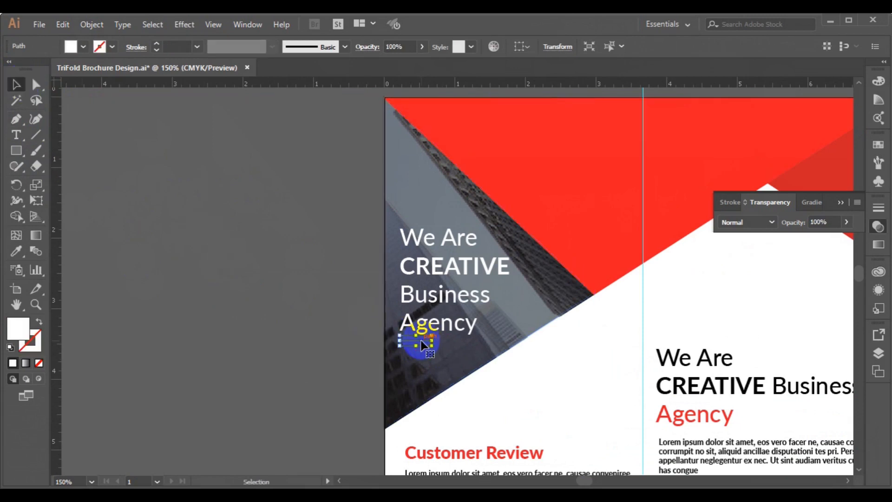
left_click(83, 46)
left_click(9, 69)
left_click(113, 47)
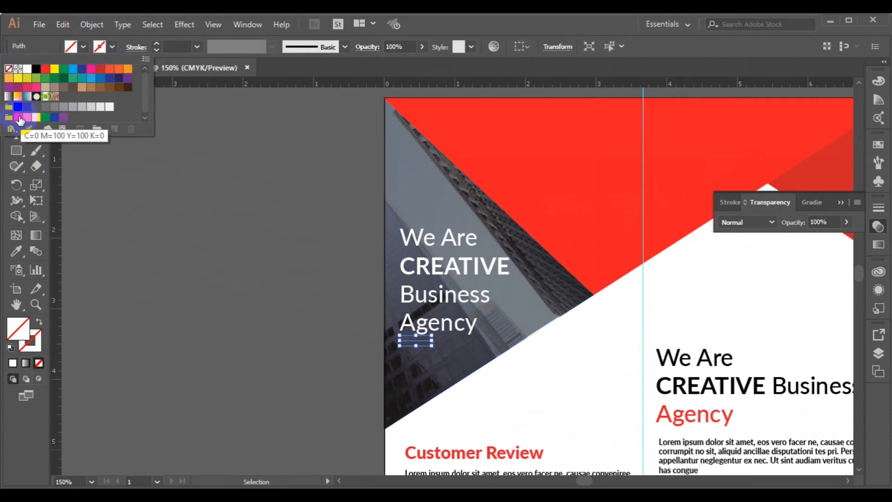
left_click(19, 119)
left_click(137, 48)
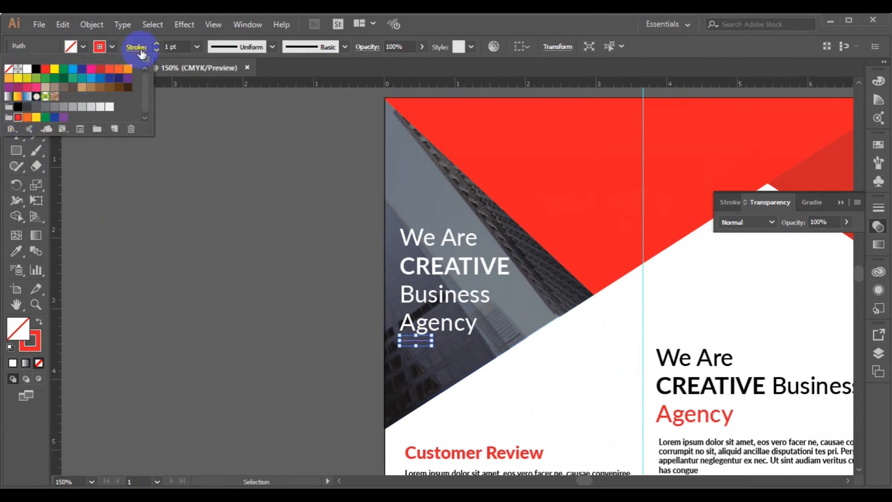
left_click(193, 45)
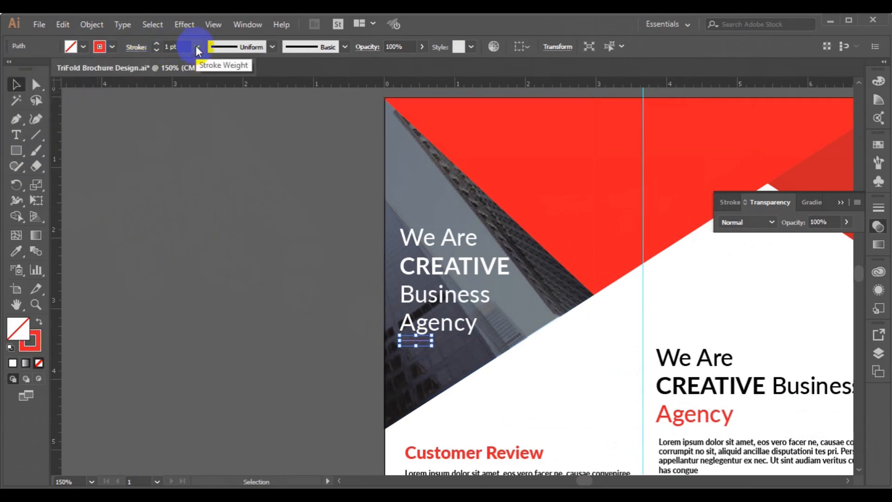
left_click(205, 125)
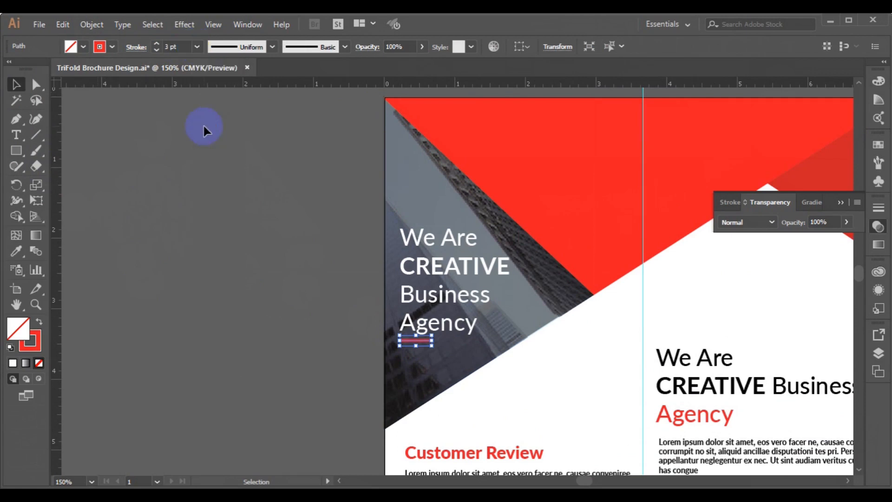
left_click(221, 200)
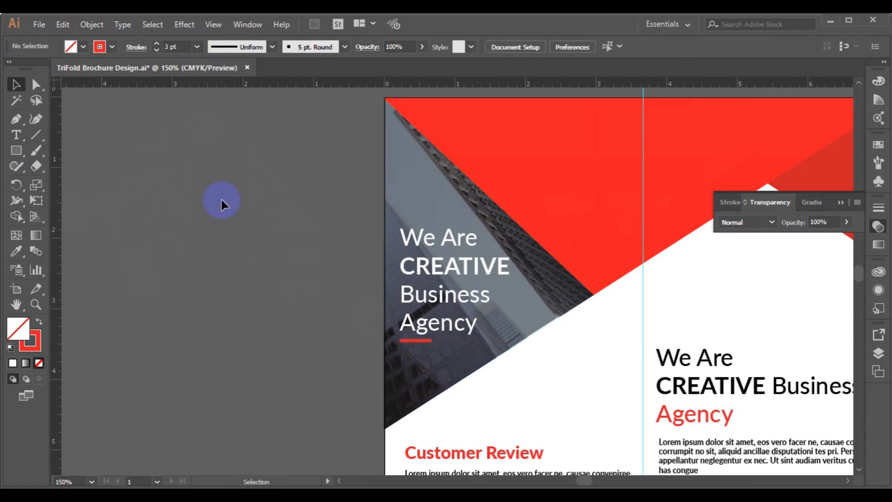
Fit the whole tri-fold artboard in the window with Ctrl+0 and nudge the view up
key("a")
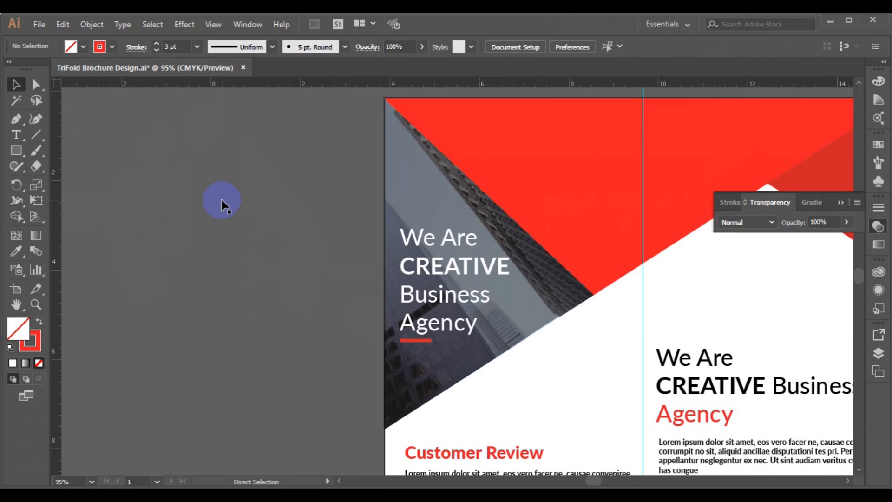
key("ctrl+0")
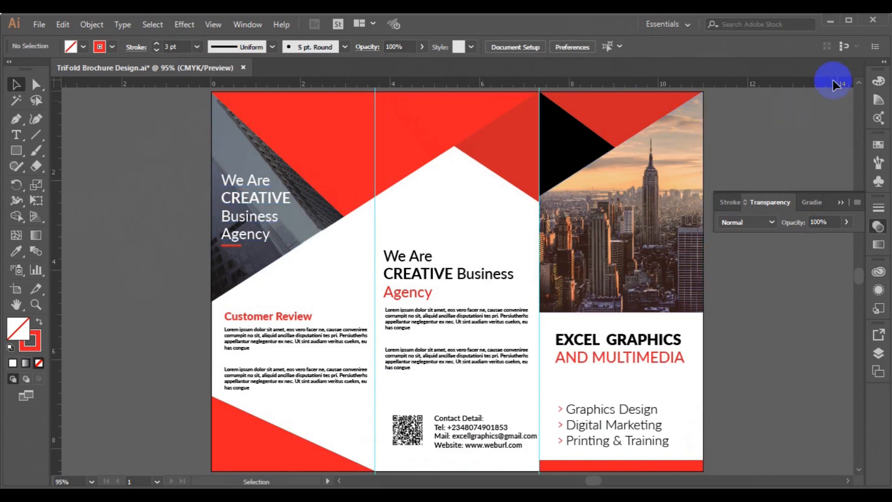
left_click(859, 83)
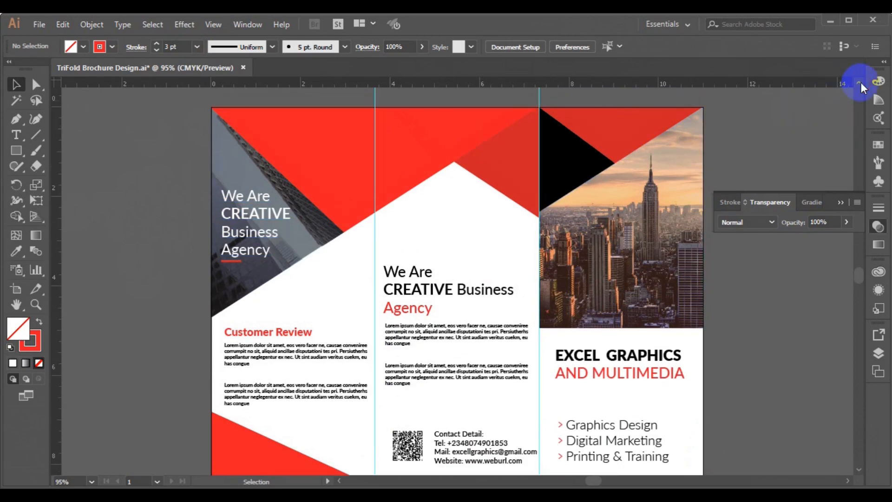